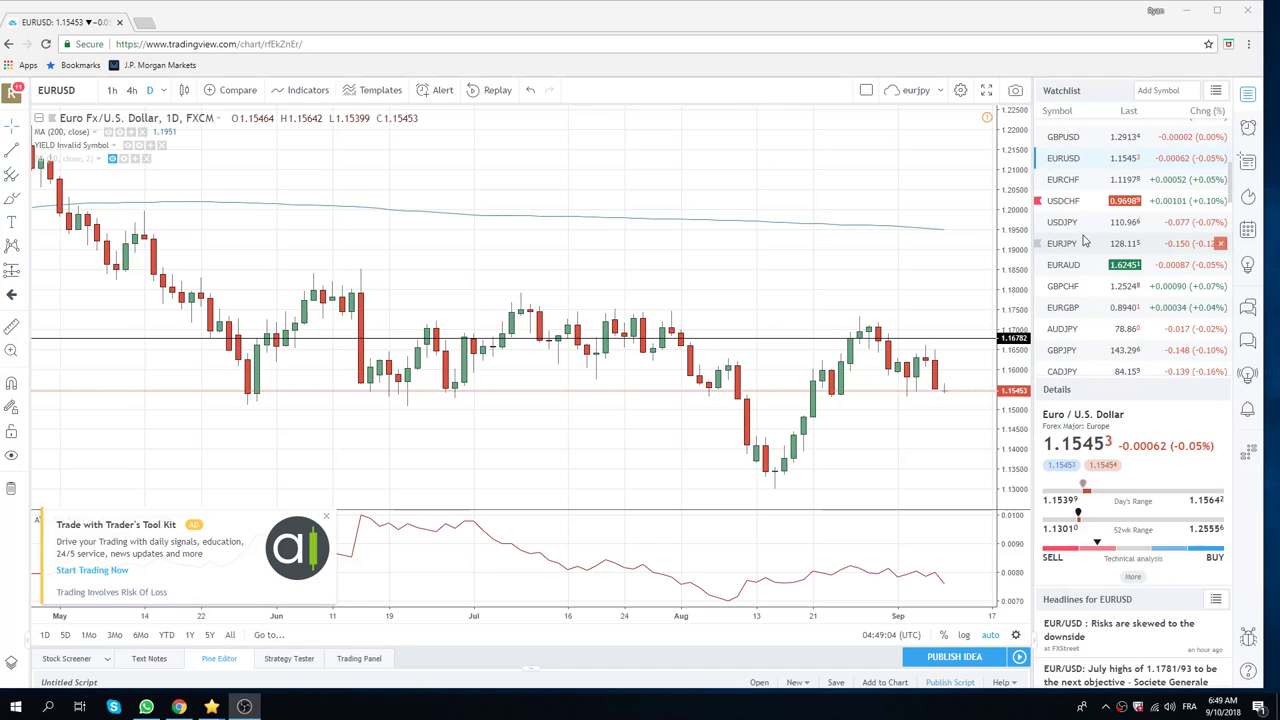
- Zoom the EURUSD daily chart in and out to inspect its price history
scroll(1085, 240, down, 2)
scroll(1085, 240, down, 2)
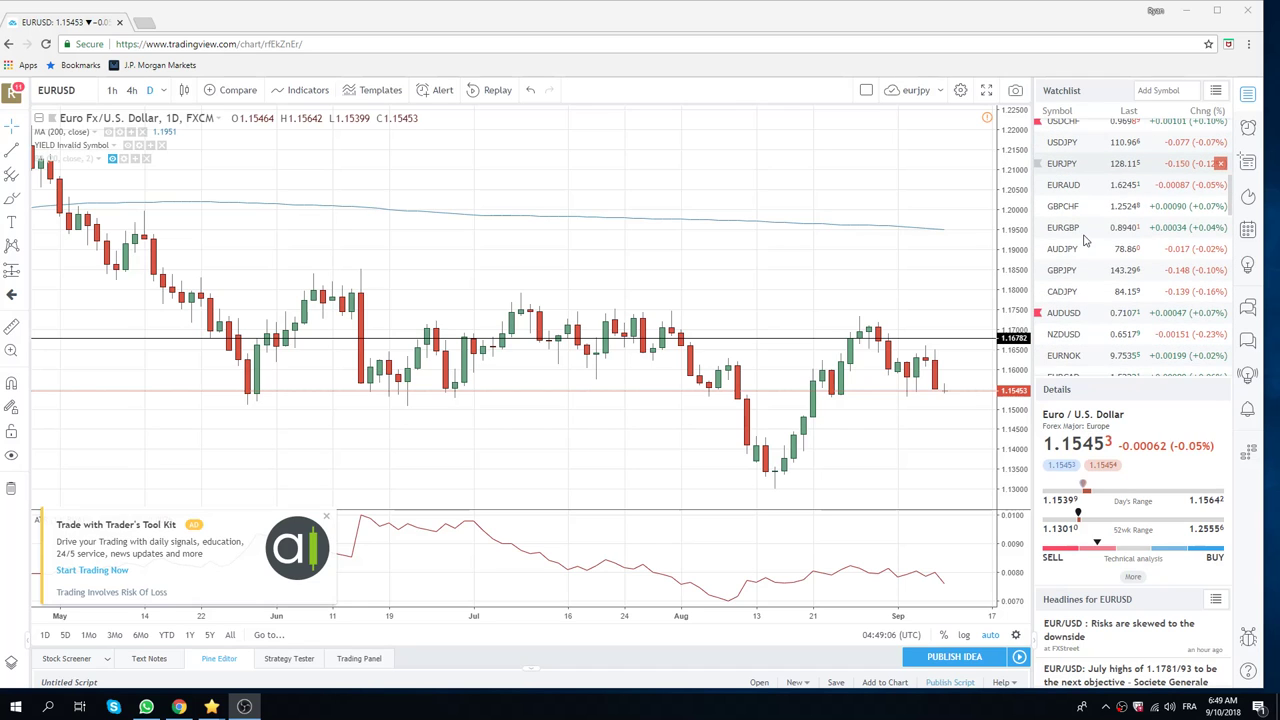
scroll(1085, 240, down, 1)
scroll(1085, 240, down, 1)
scroll(1085, 240, down, 1)
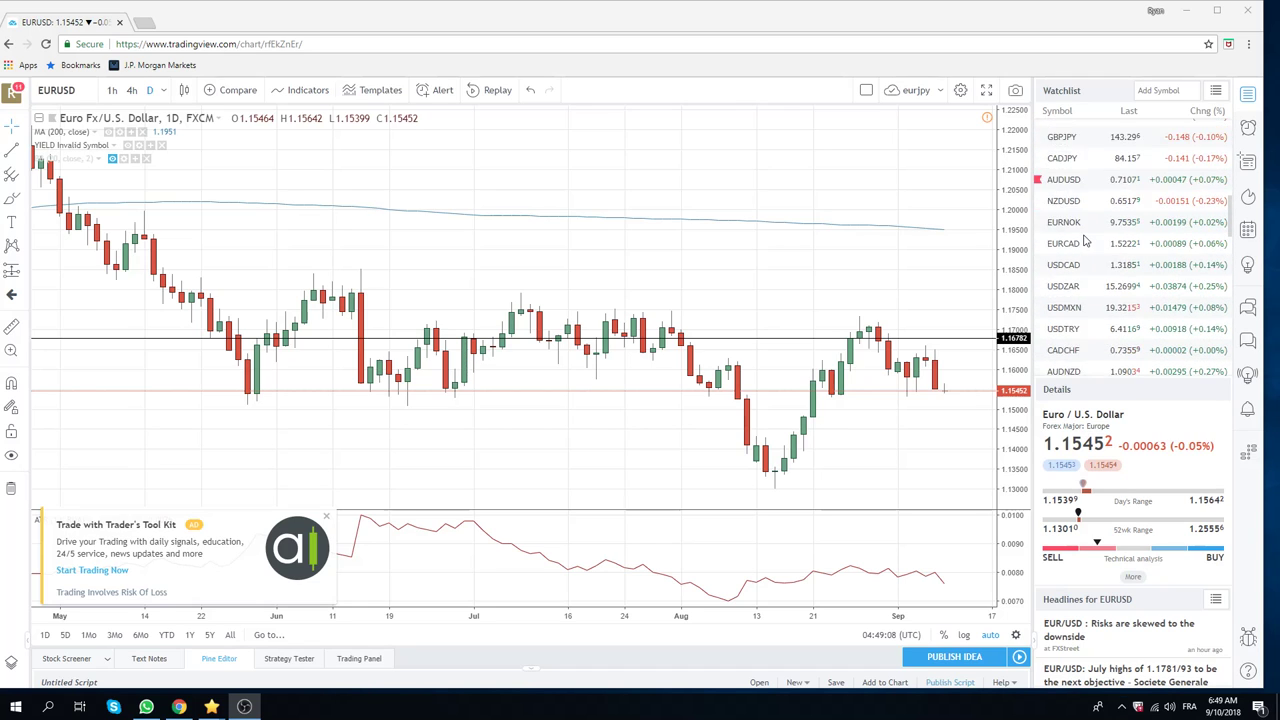
scroll(1085, 240, down, 1)
scroll(1085, 240, down, 1)
scroll(1085, 240, down, 1)
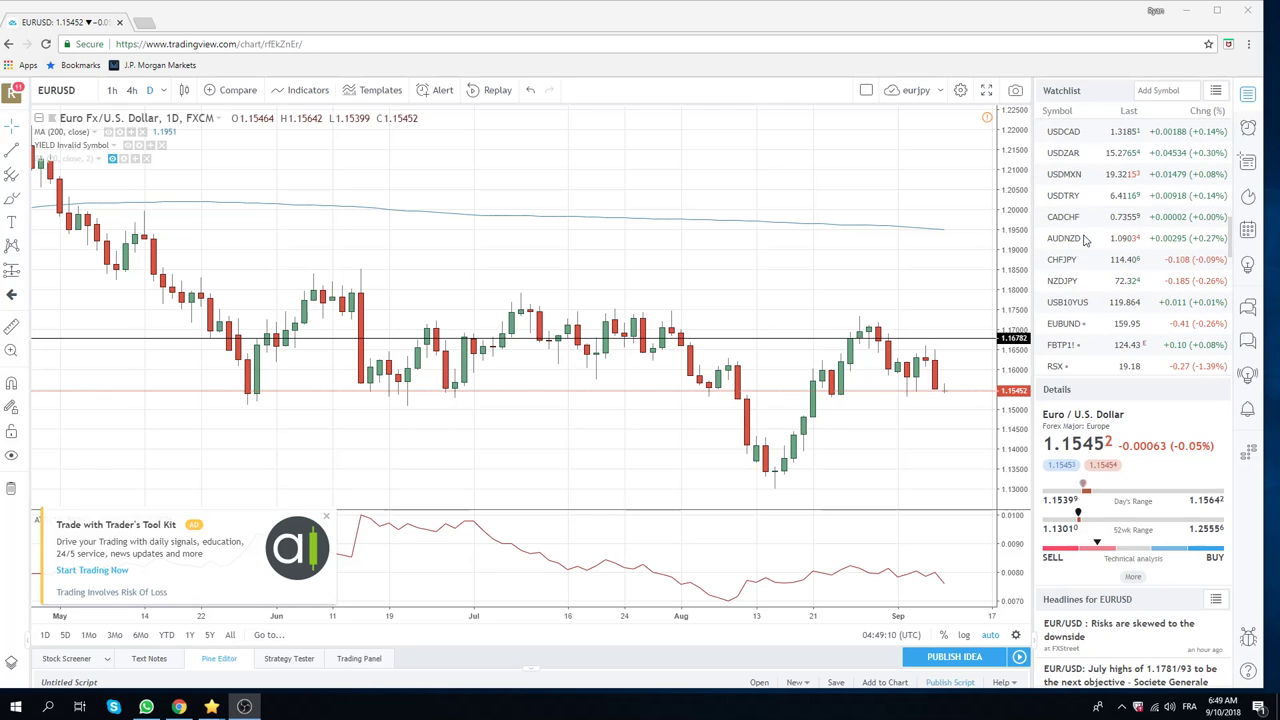
scroll(1085, 240, up, 3)
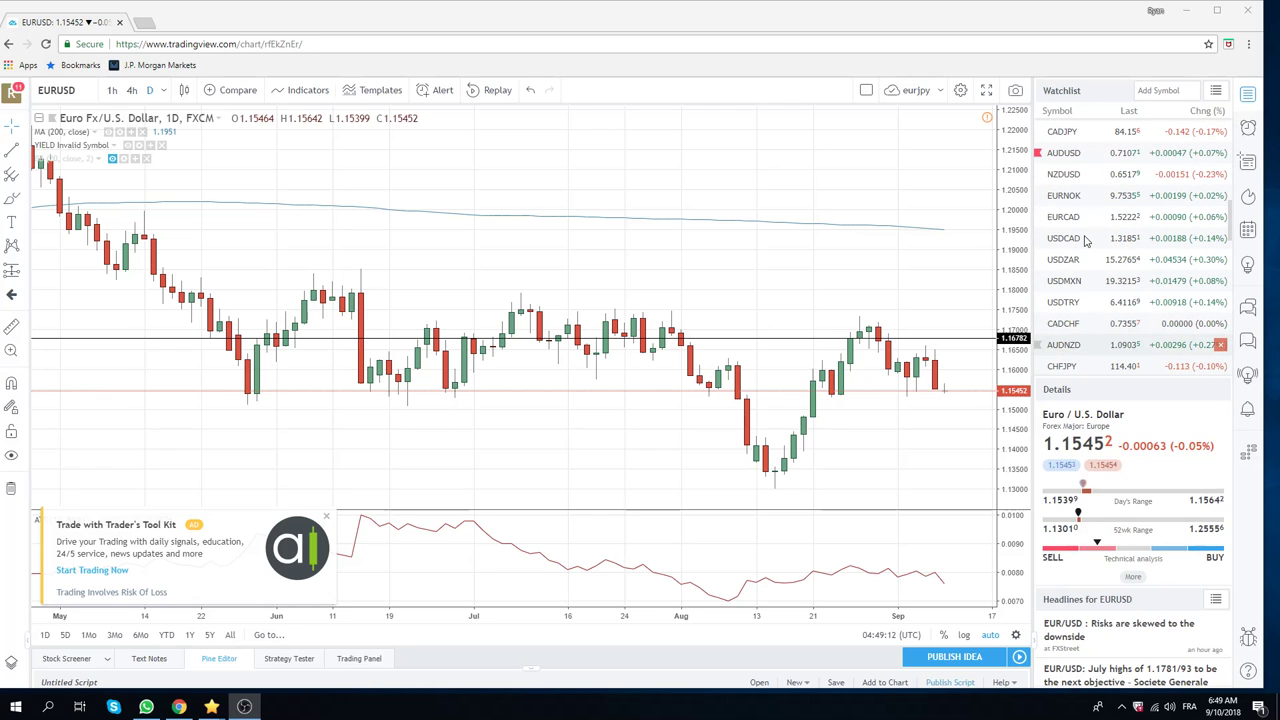
scroll(1088, 241, up, 1)
scroll(1092, 242, up, 1)
scroll(1097, 243, up, 1)
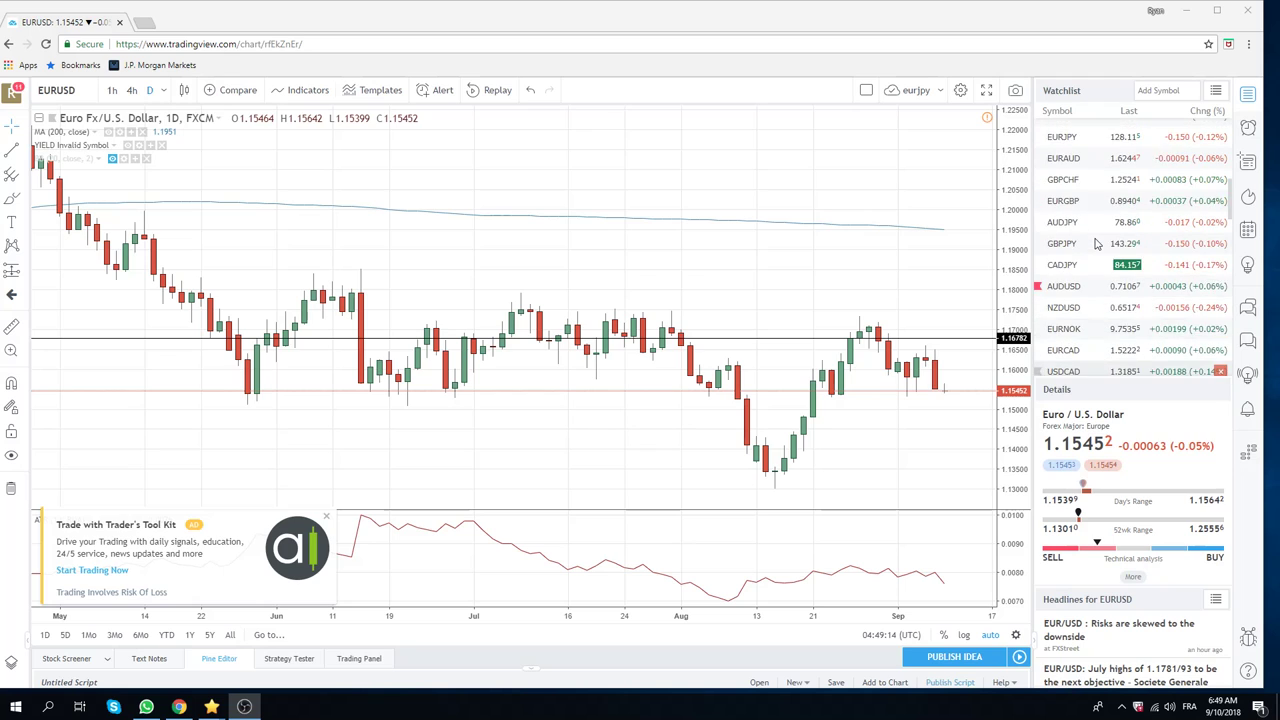
scroll(1097, 242, up, 2)
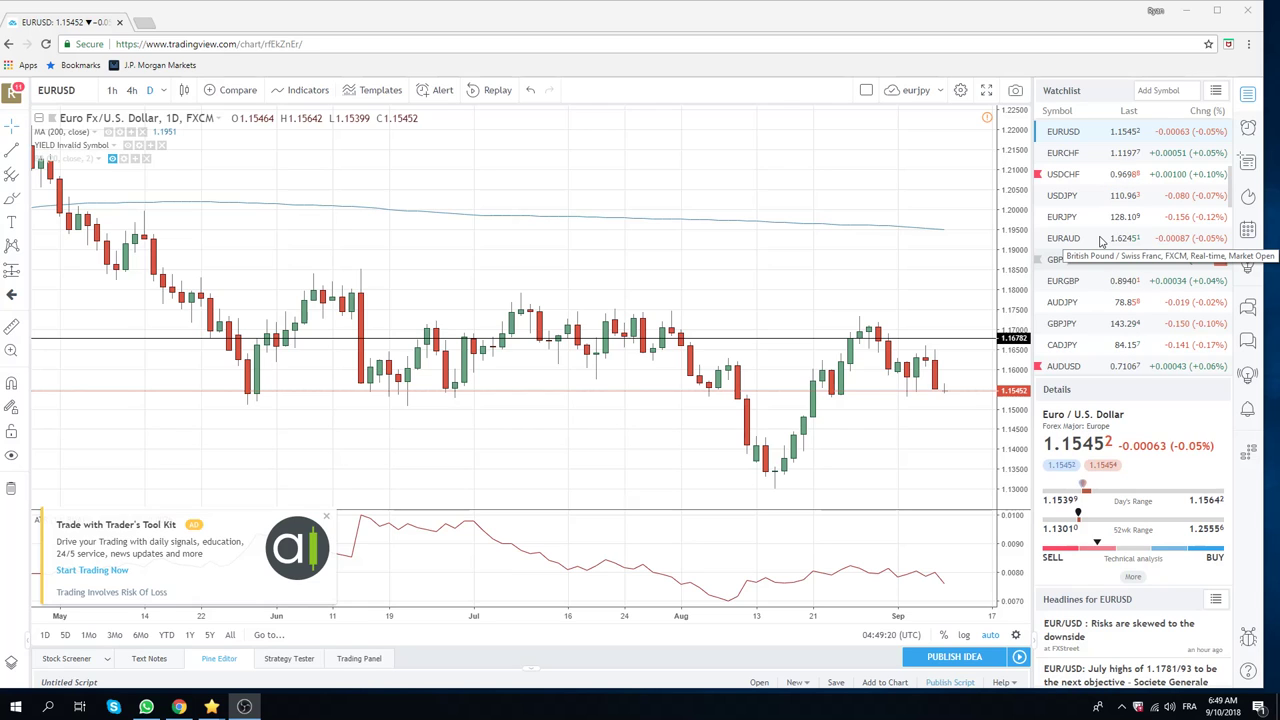
scroll(1105, 235, up, 1)
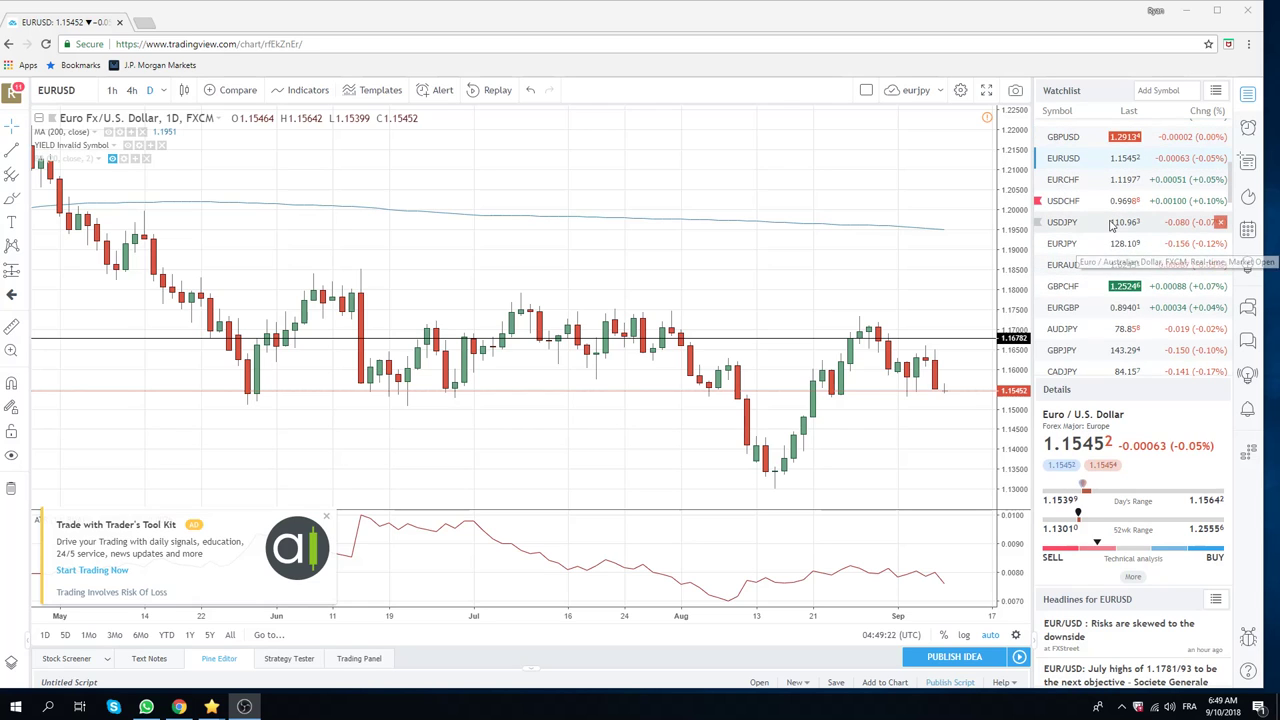
scroll(1120, 220, up, 2)
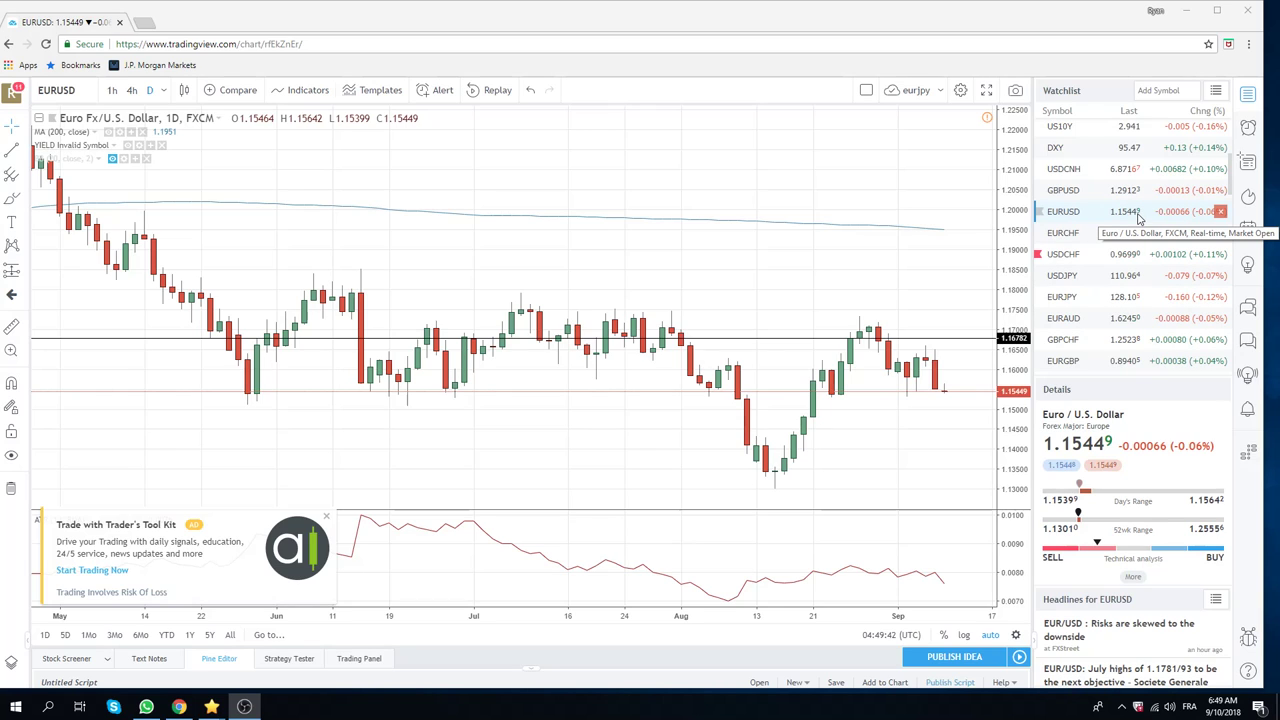
scroll(1134, 220, down, 1)
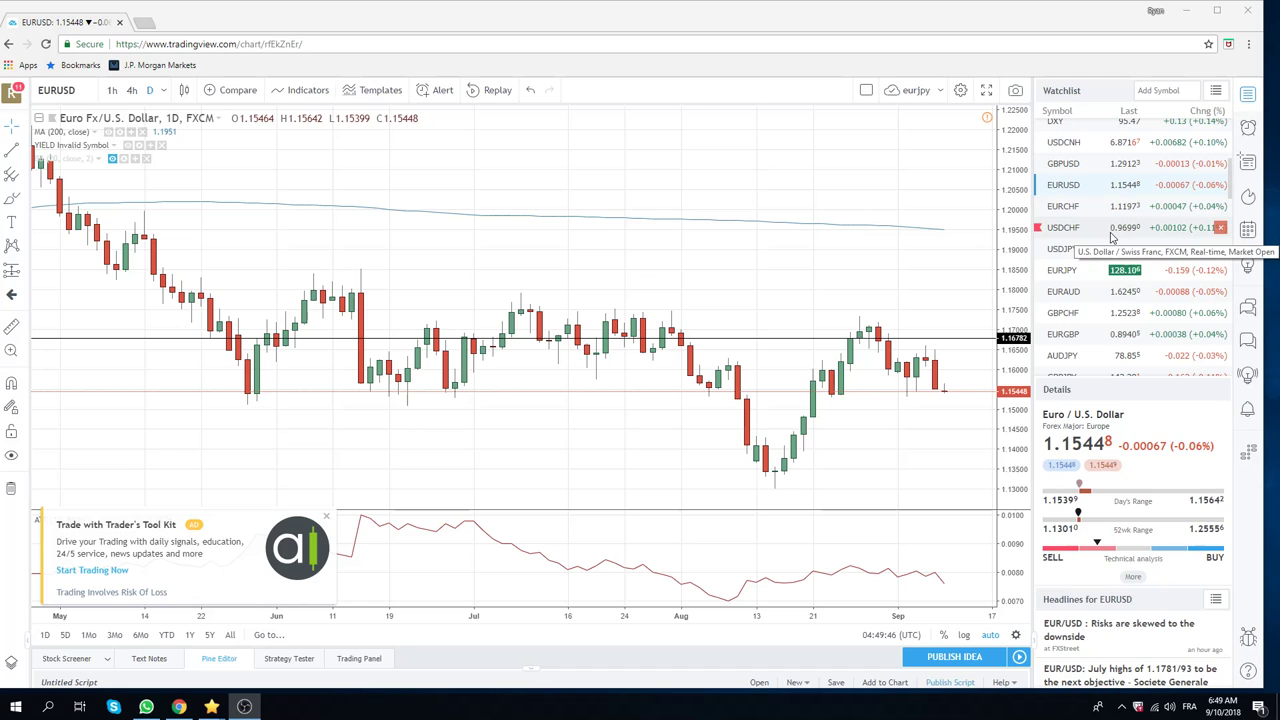
scroll(1112, 232, up, 3)
scroll(1117, 226, up, 1)
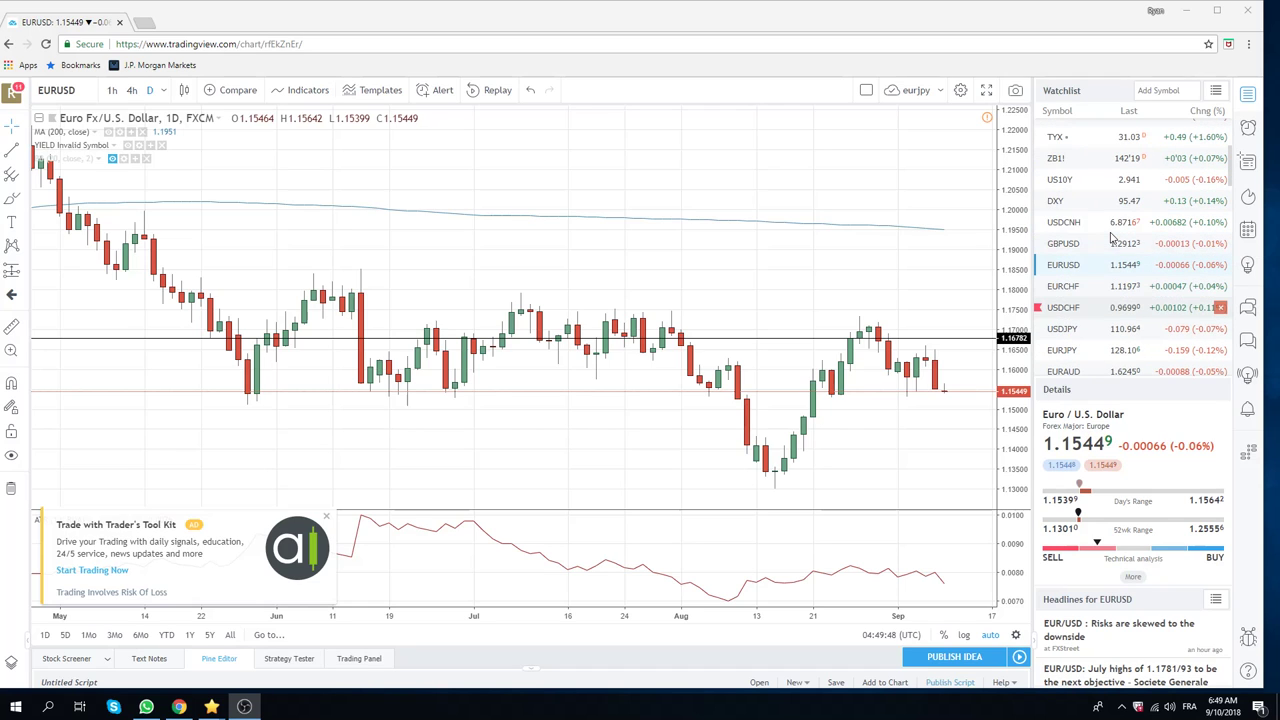
scroll(1120, 230, down, 2)
scroll(1125, 236, up, 1)
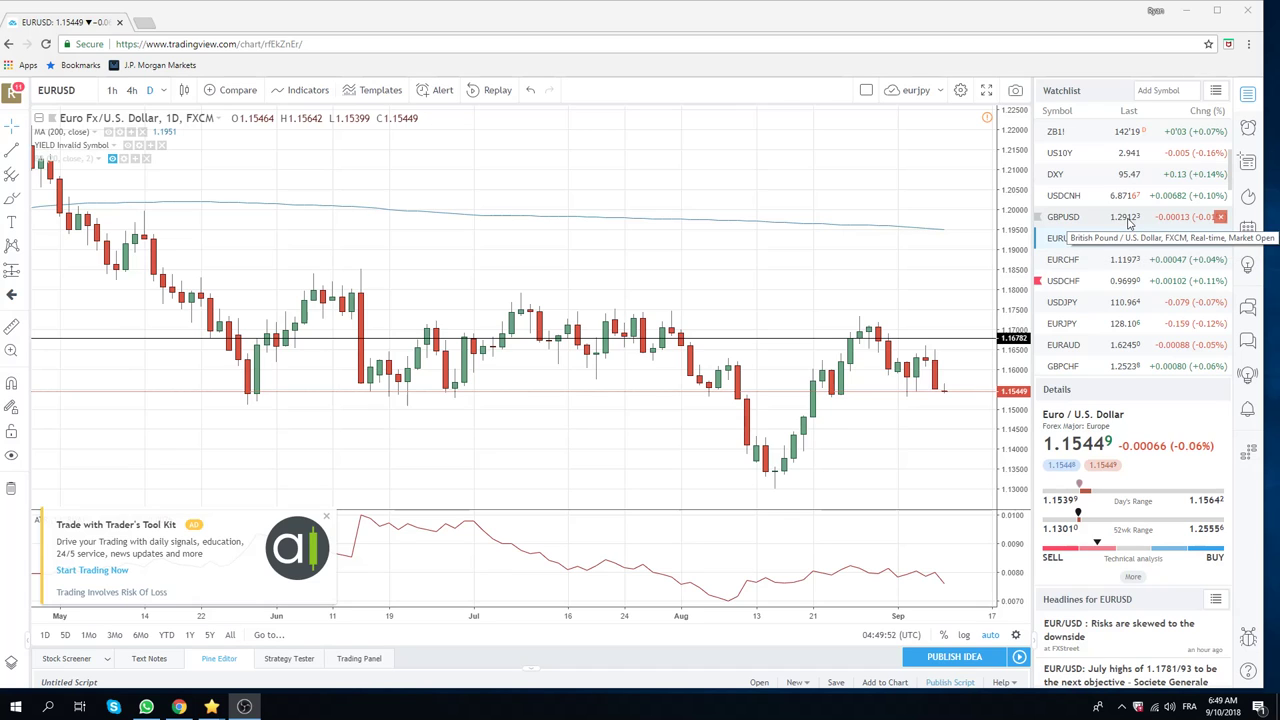
scroll(1128, 224, down, 1)
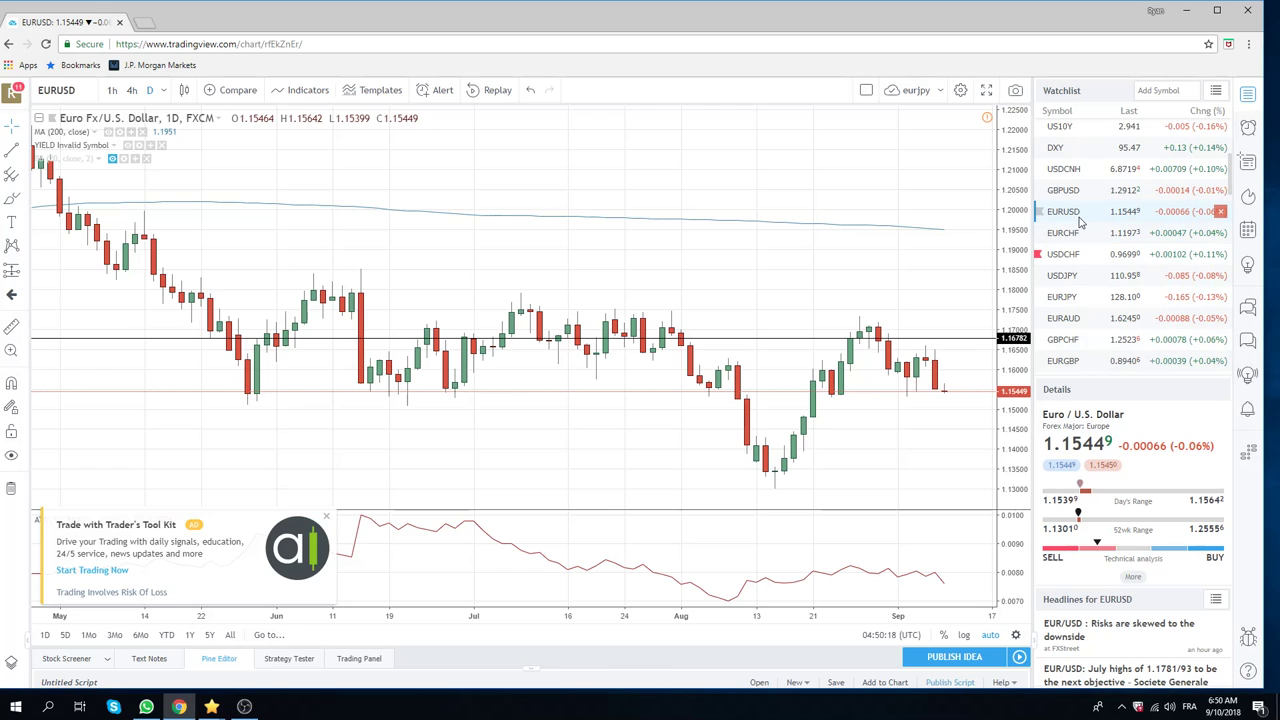
scroll(821, 288, down, 2)
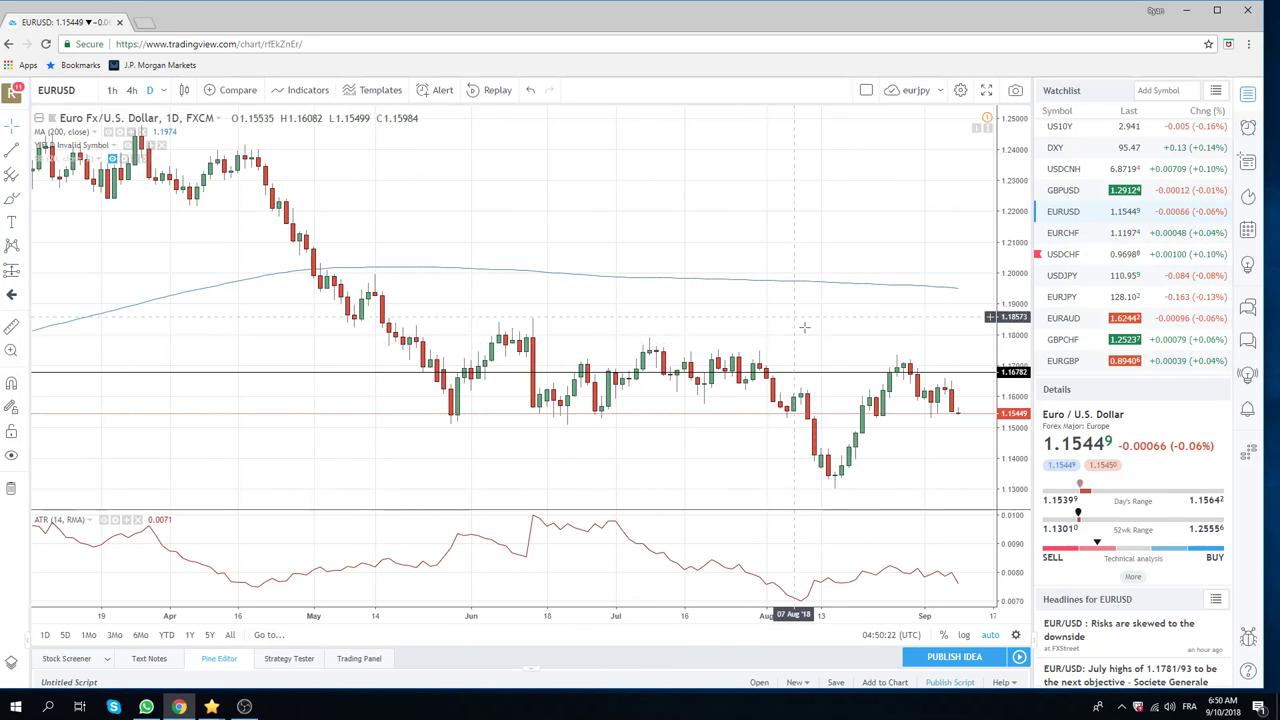
- Switch EURUSD to the 1-hour interval with 60, then zoom out on the hourly candles
text(60)
key(Return)
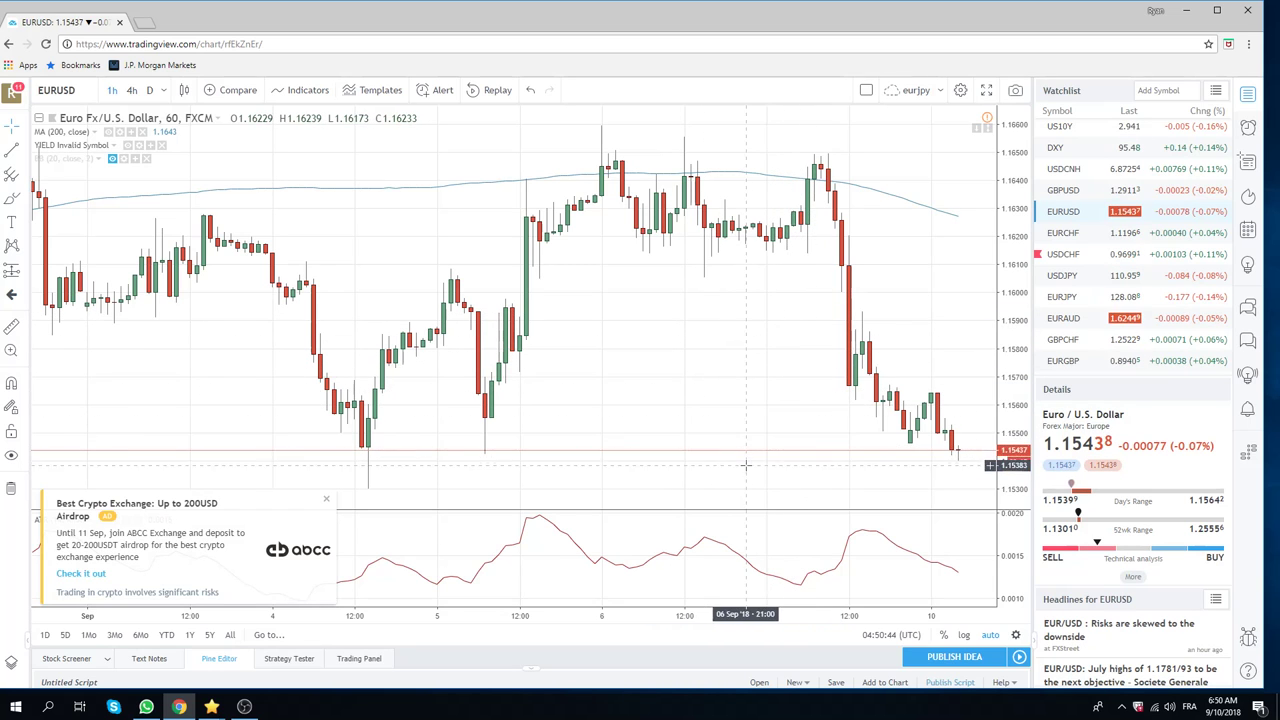
scroll(643, 385, down, 2)
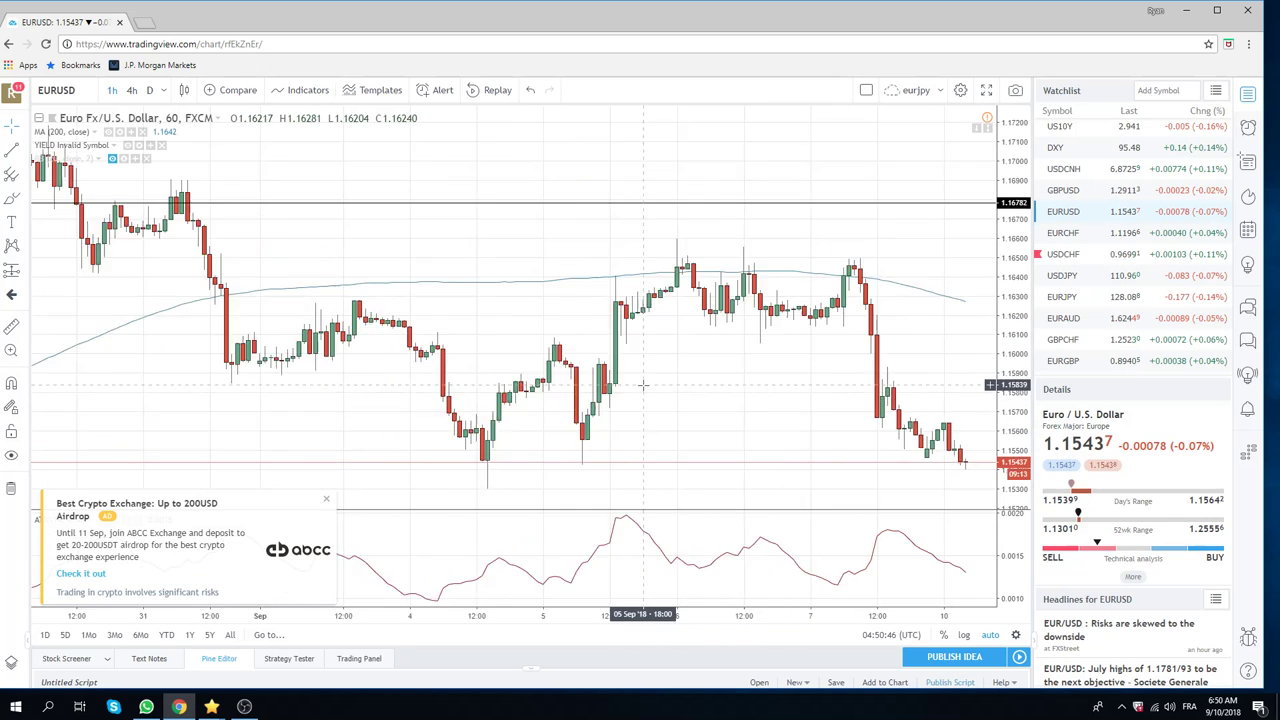
scroll(643, 385, down, 2)
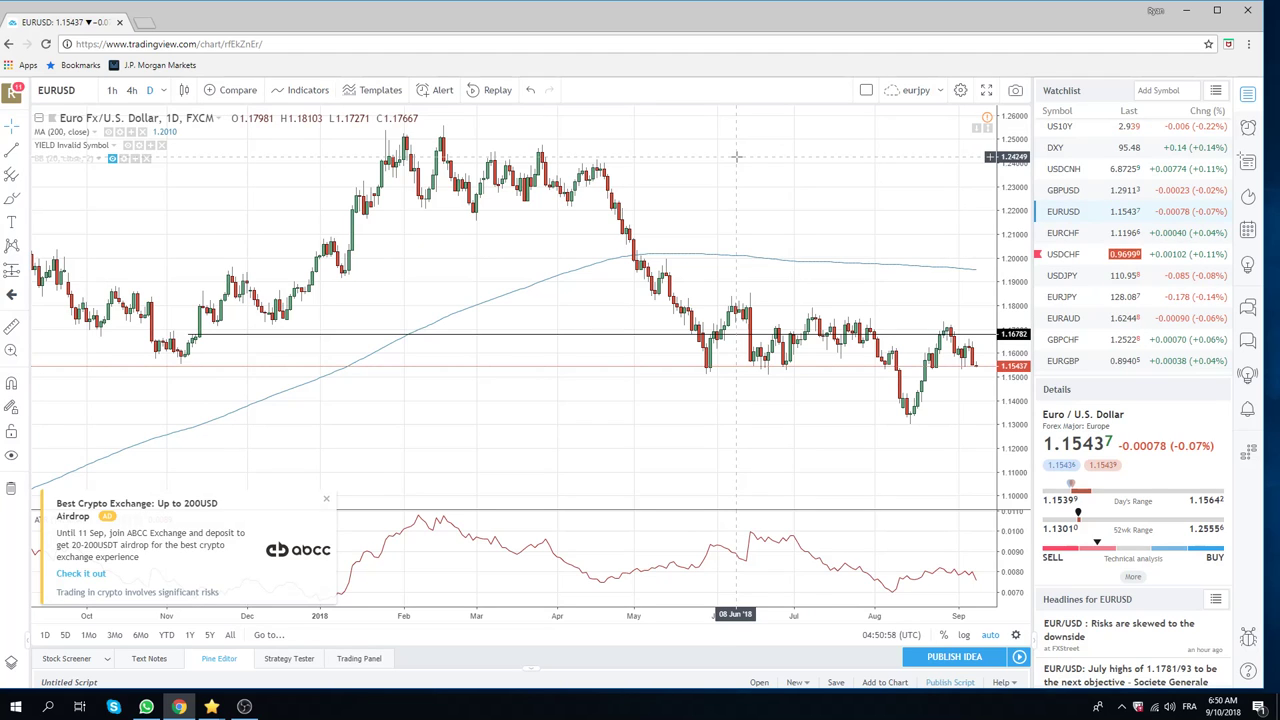
mouse_move(1135, 211)
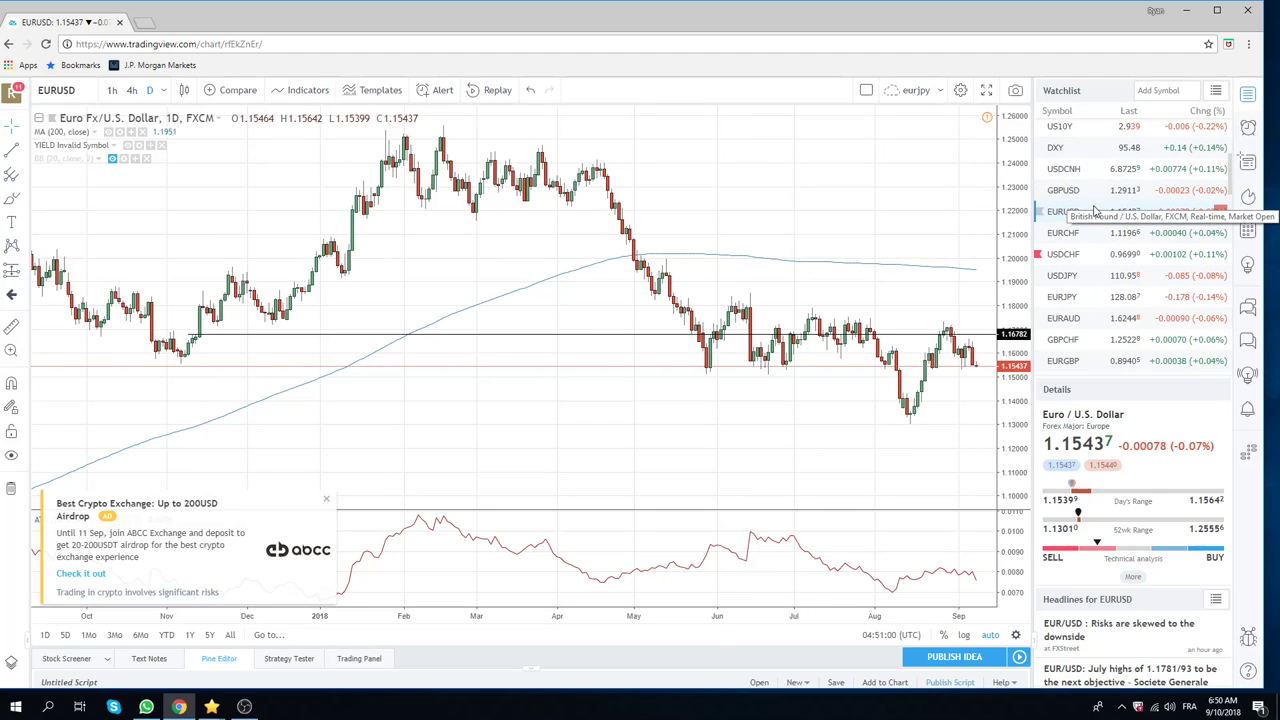
scroll(1108, 256, down, 1)
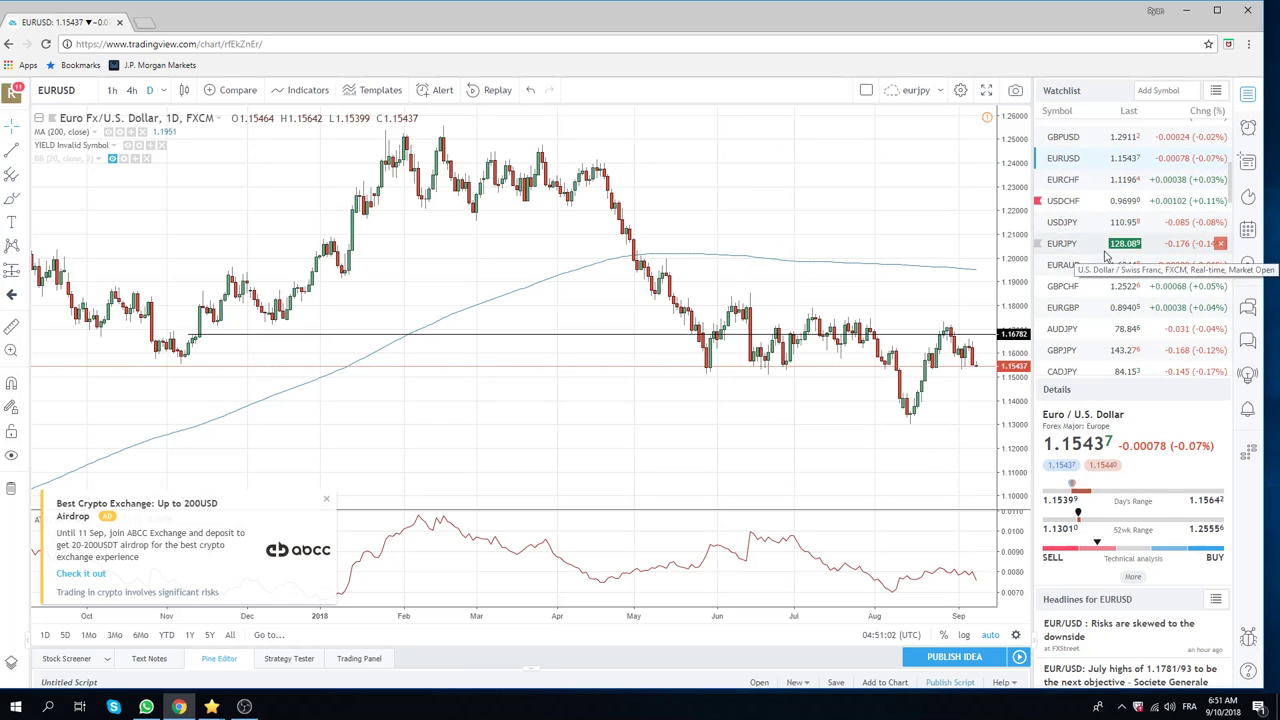
- Switch the chart to EURGBP and scroll the watchlist to see the remaining pairs
click(1100, 307)
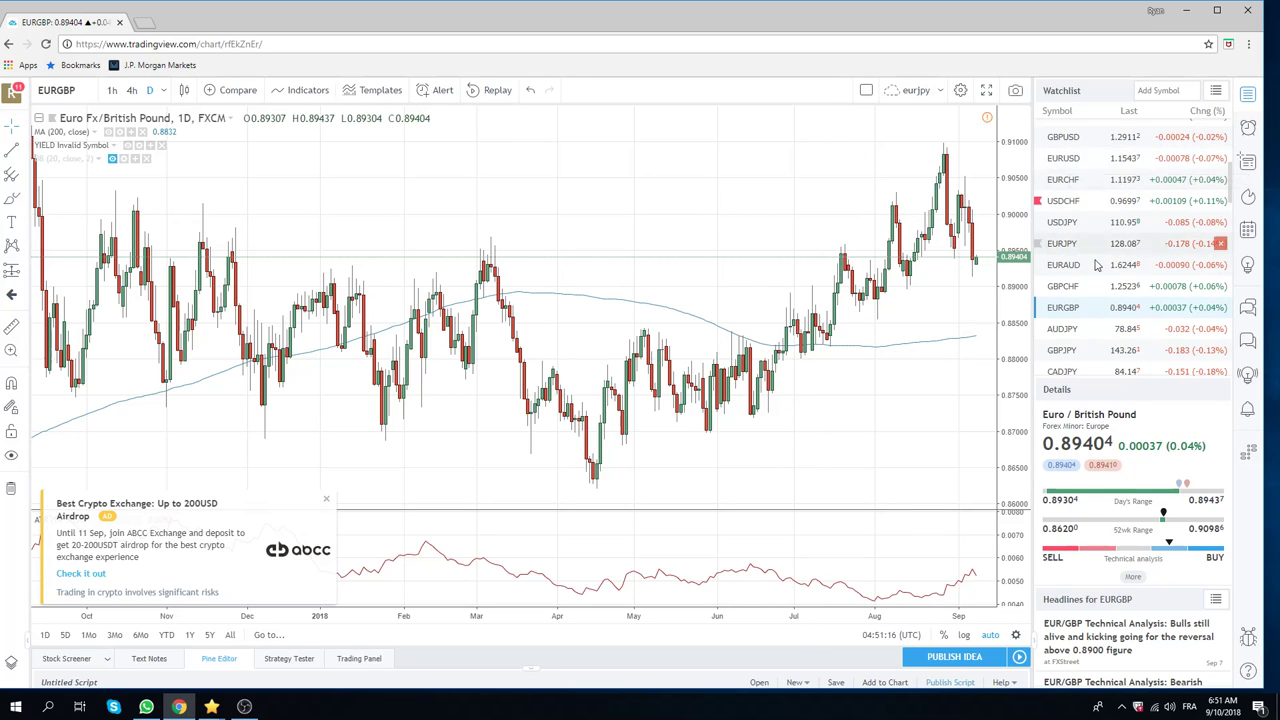
scroll(782, 244, down, 3)
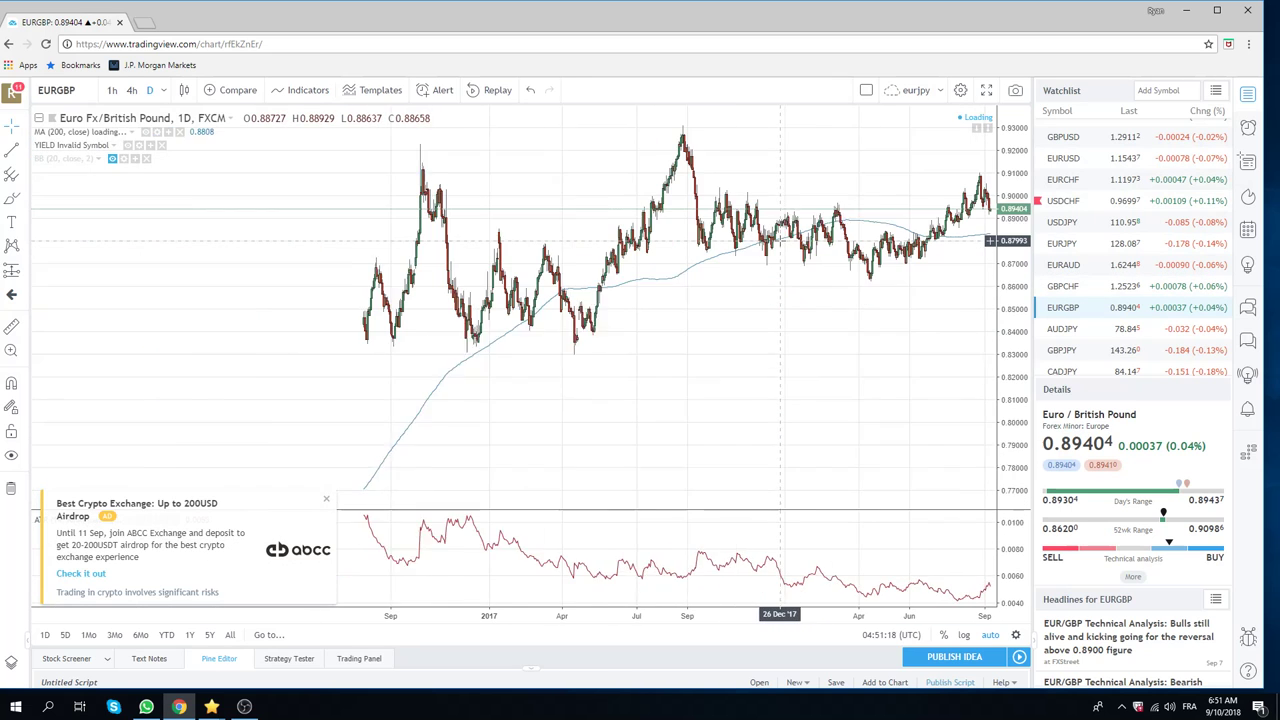
scroll(770, 280, down, 2)
scroll(748, 334, down, 2)
scroll(734, 344, down, 2)
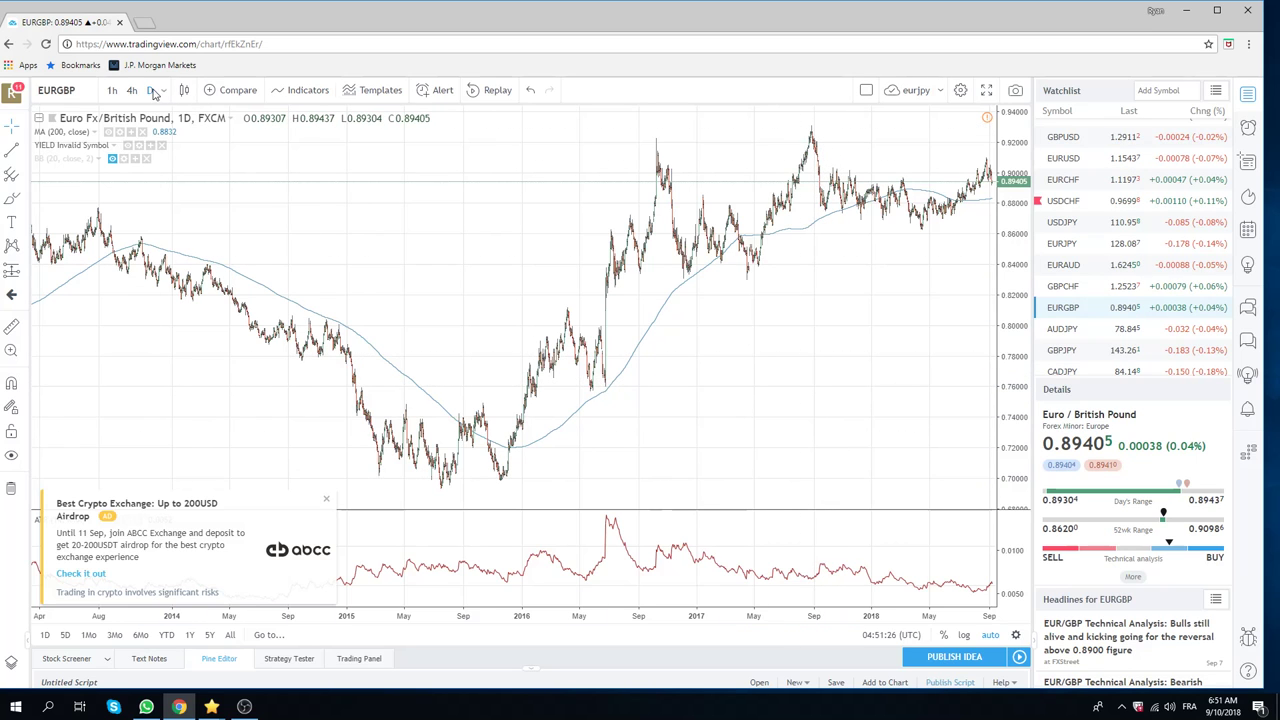
scroll(678, 252, up, 3)
scroll(678, 252, up, 2)
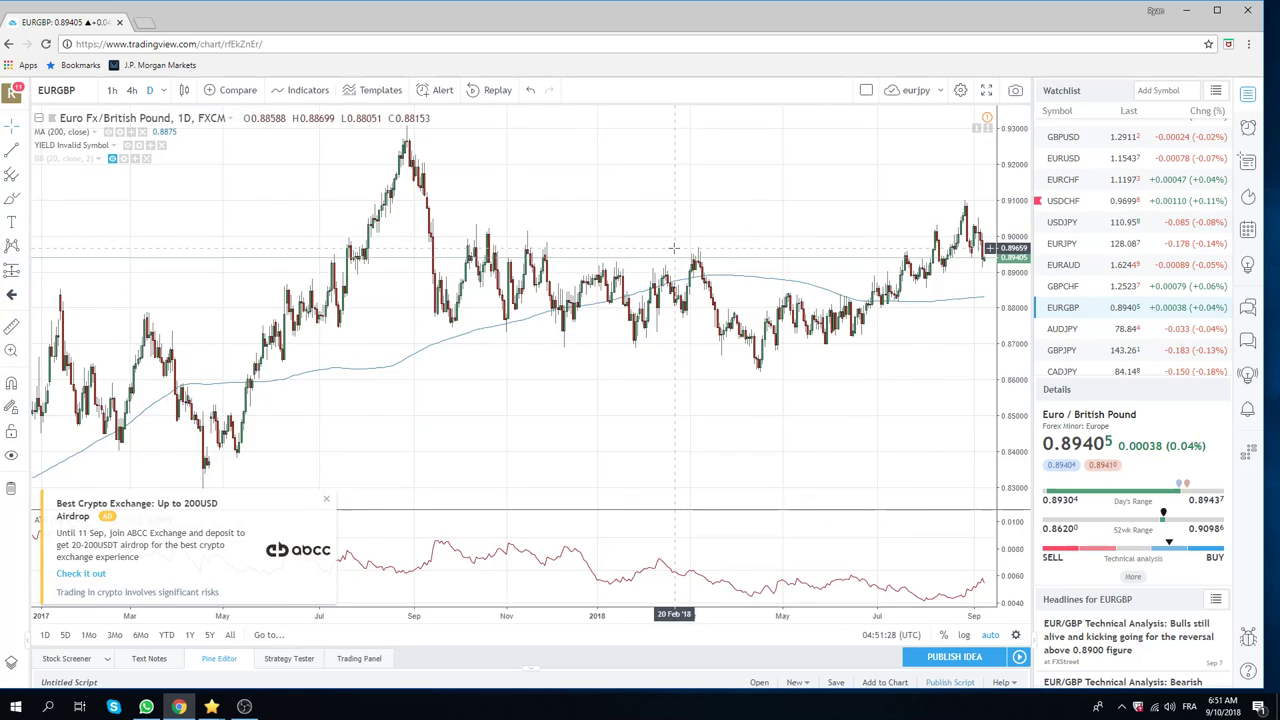
scroll(640, 245, up, 2)
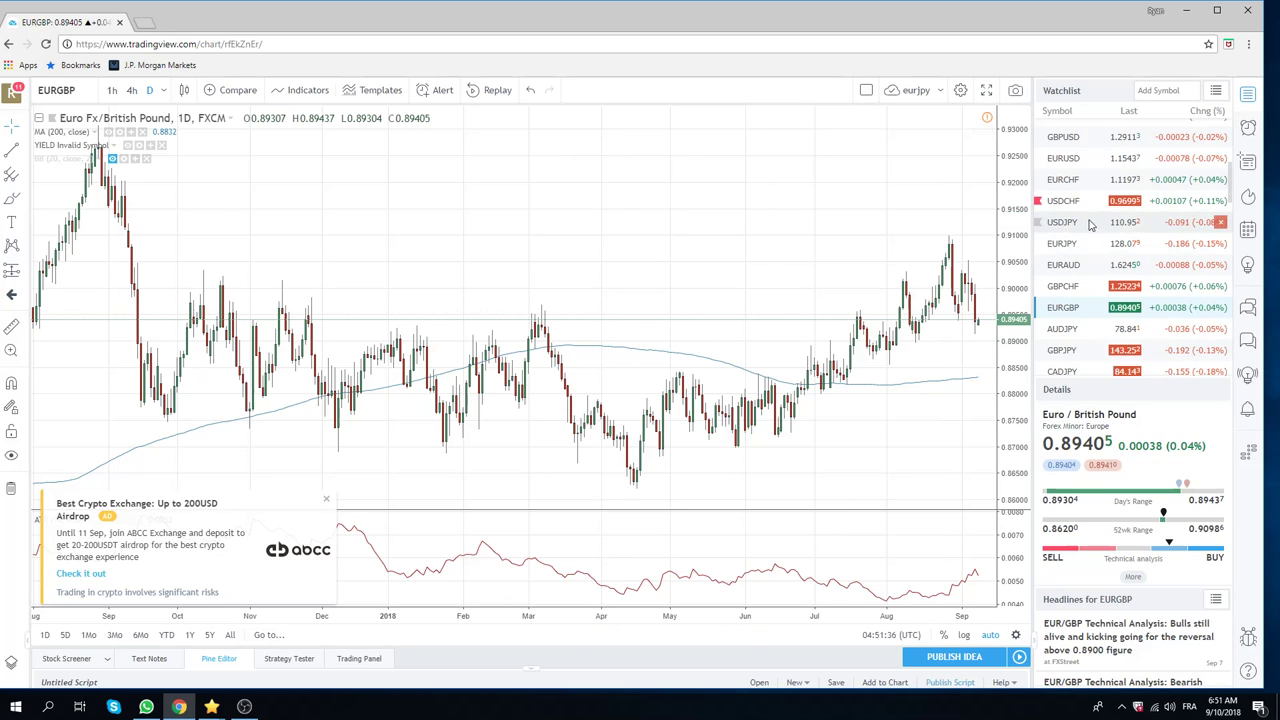
scroll(1101, 215, down, 1)
scroll(1101, 215, down, 2)
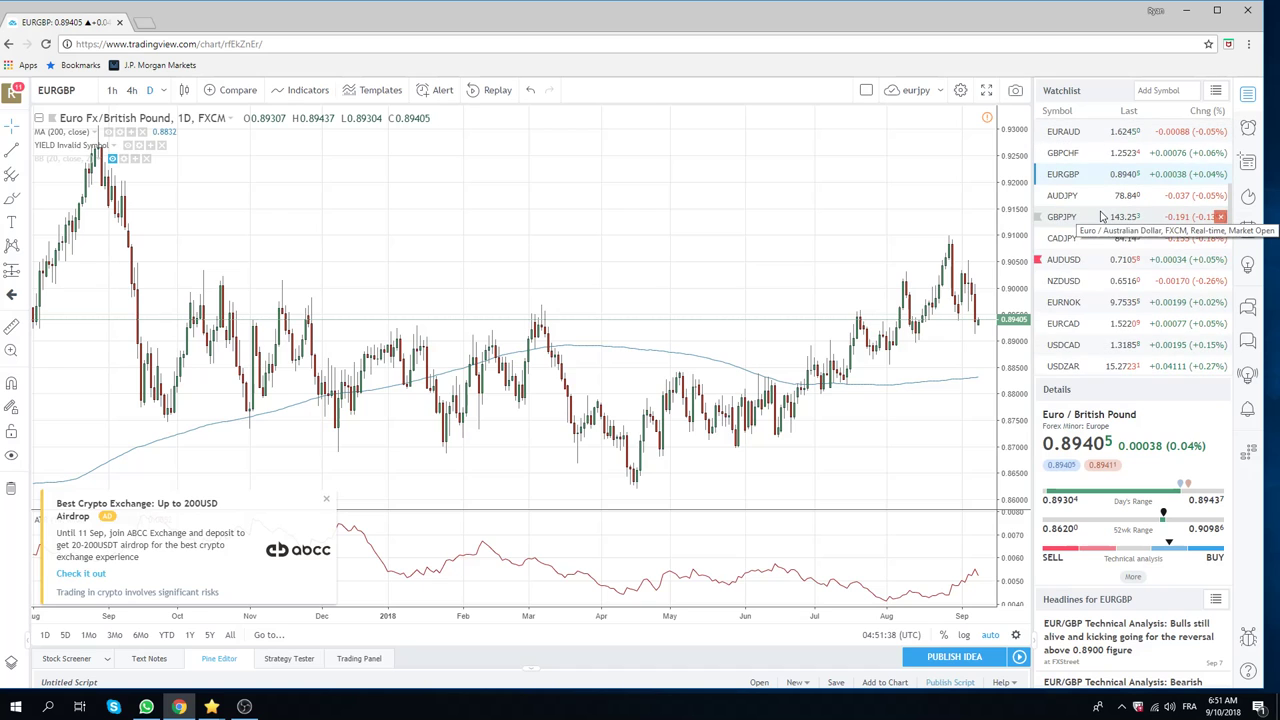
- Show AUDUSD zoomed out to 2016–September 2018, dismissing the crypto ad and upgrade prompt
click(1074, 264)
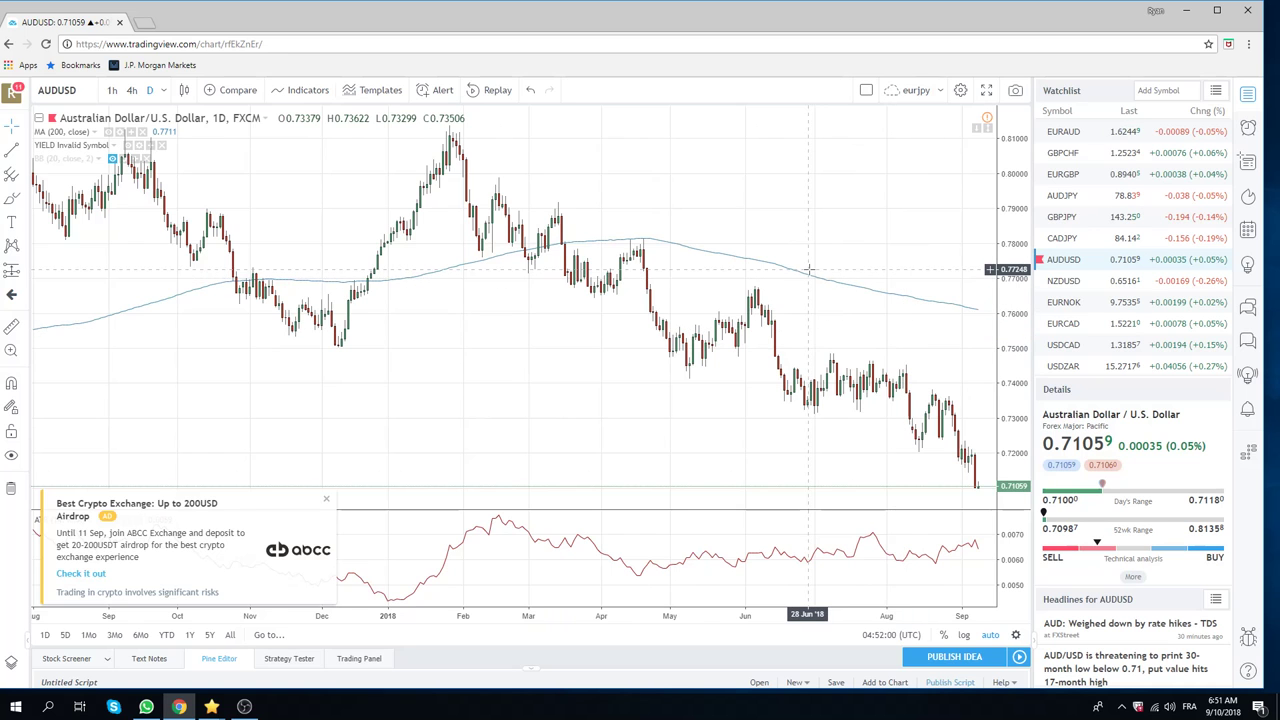
scroll(806, 269, down, 1)
scroll(806, 269, down, 2)
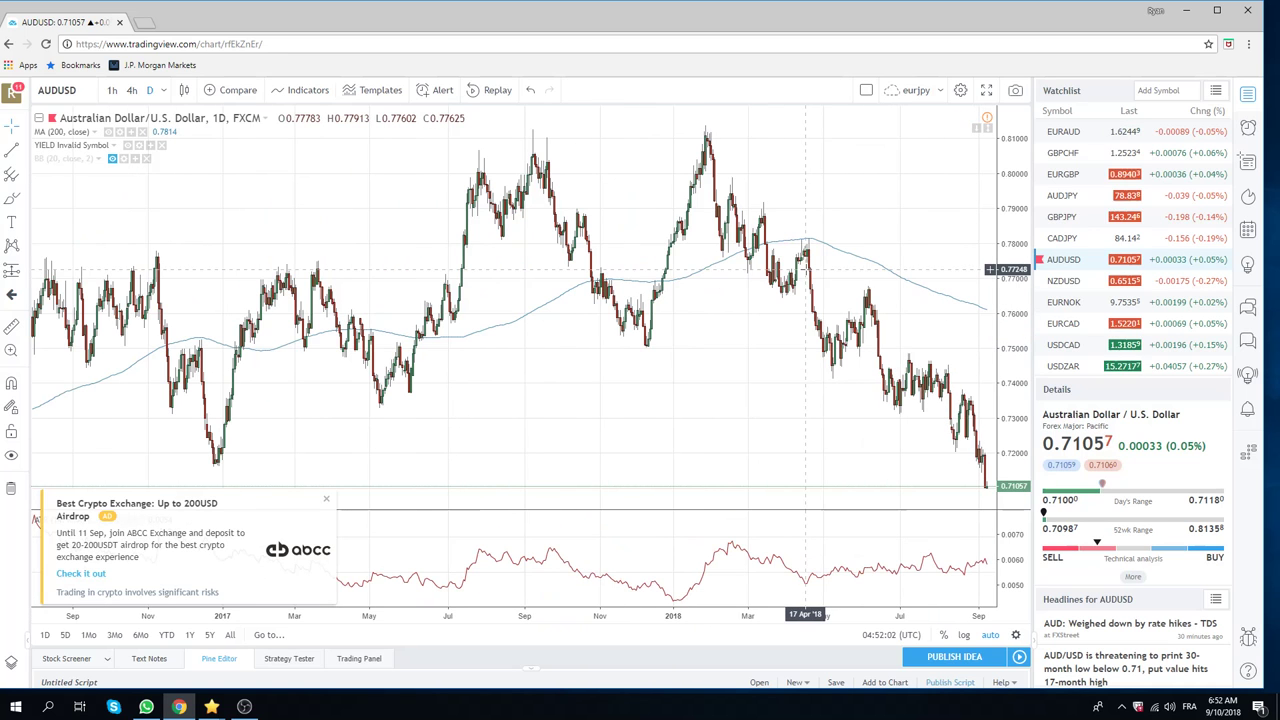
click(326, 498)
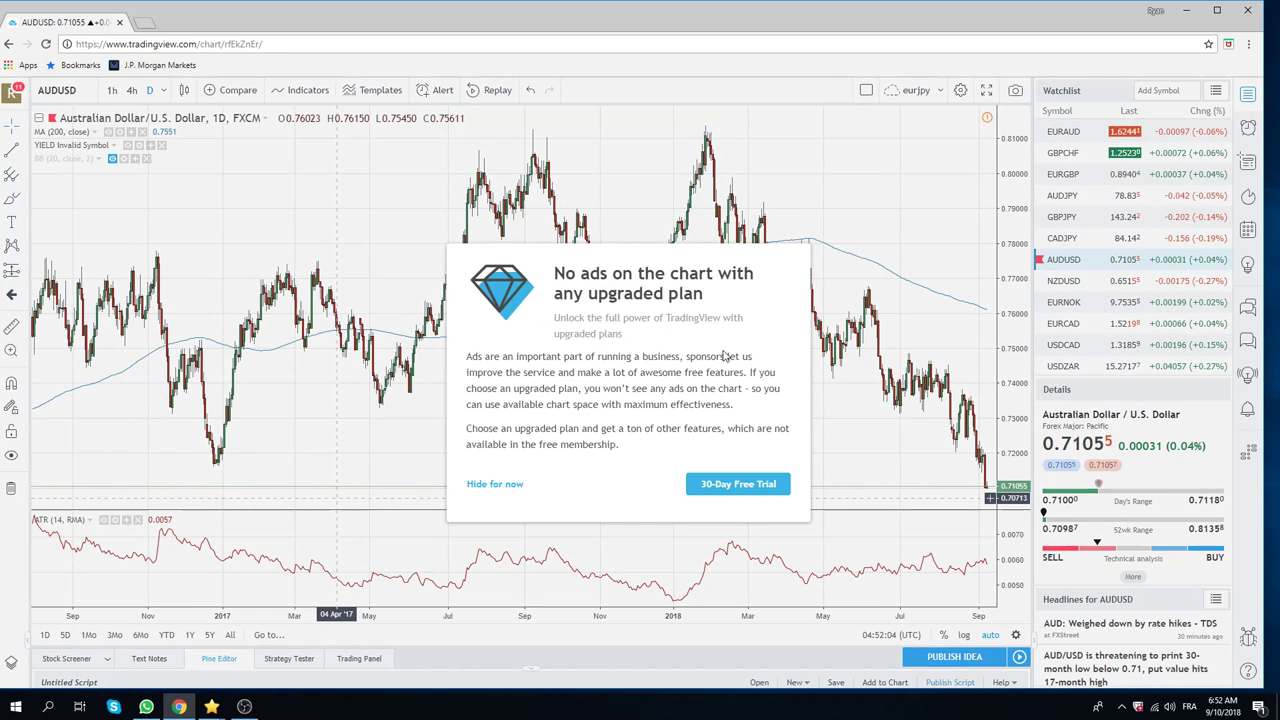
click(494, 484)
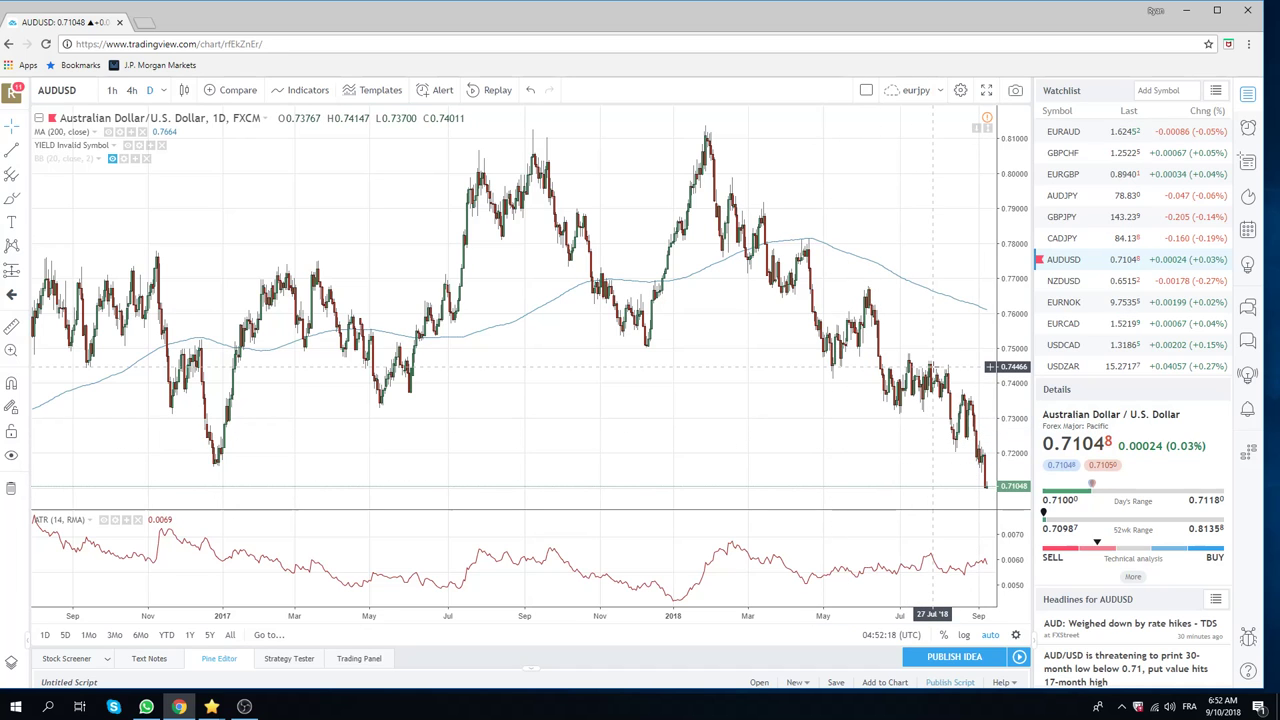
- Switch the chart to USDZAR and zoom in to June through mid-September 2018
click(1064, 367)
scroll(901, 345, up, 3)
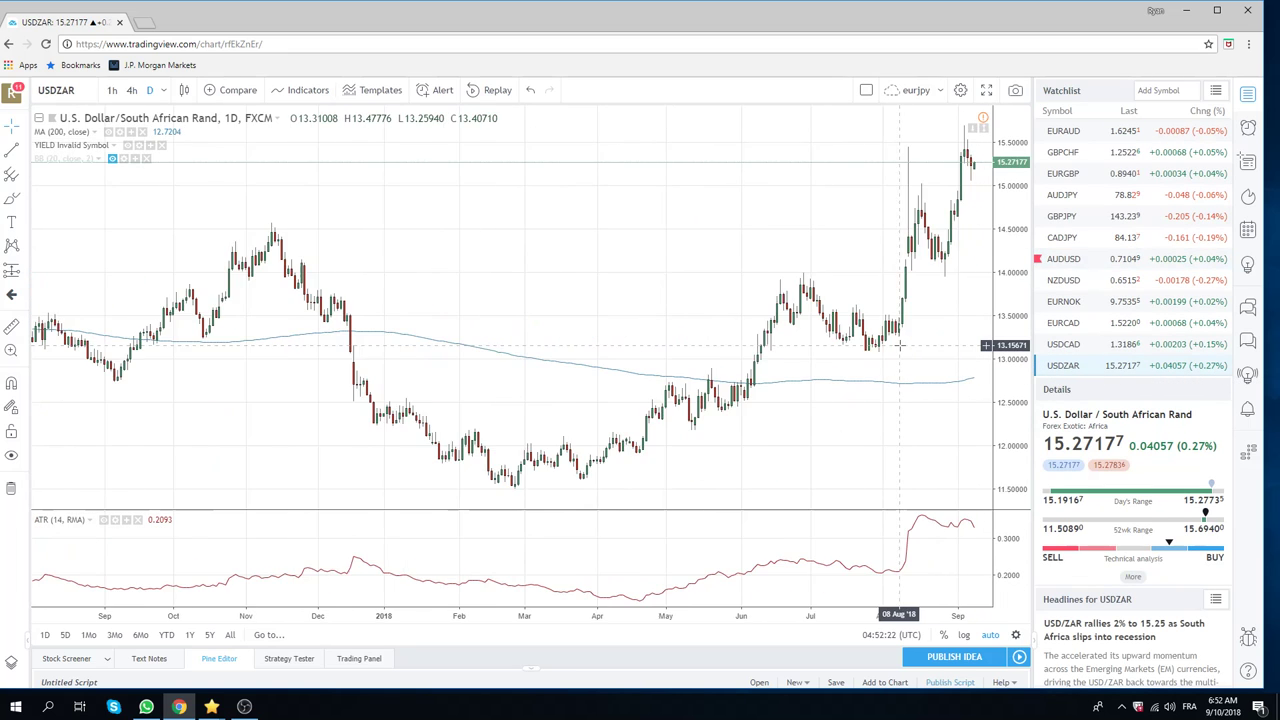
scroll(901, 345, up, 3)
scroll(901, 345, up, 3)
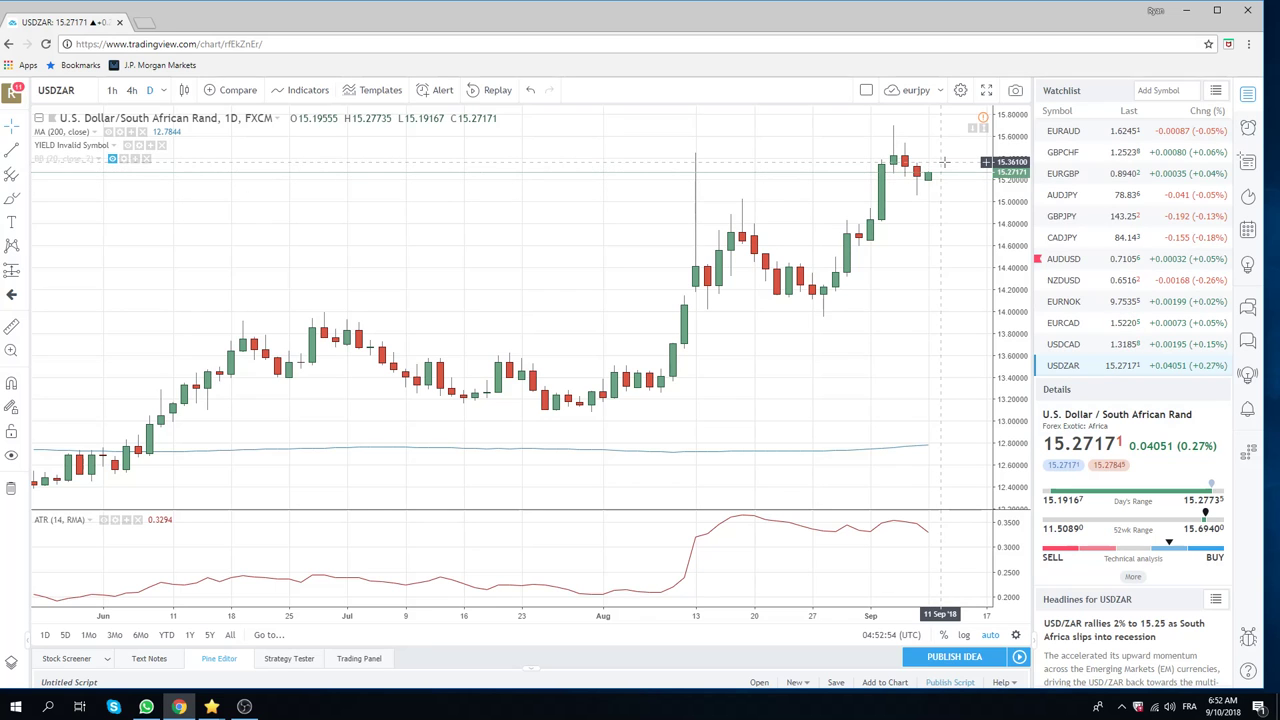
- Put USDZAR on 1h candles and zoom to cover 31 August to 10 September
click(112, 90)
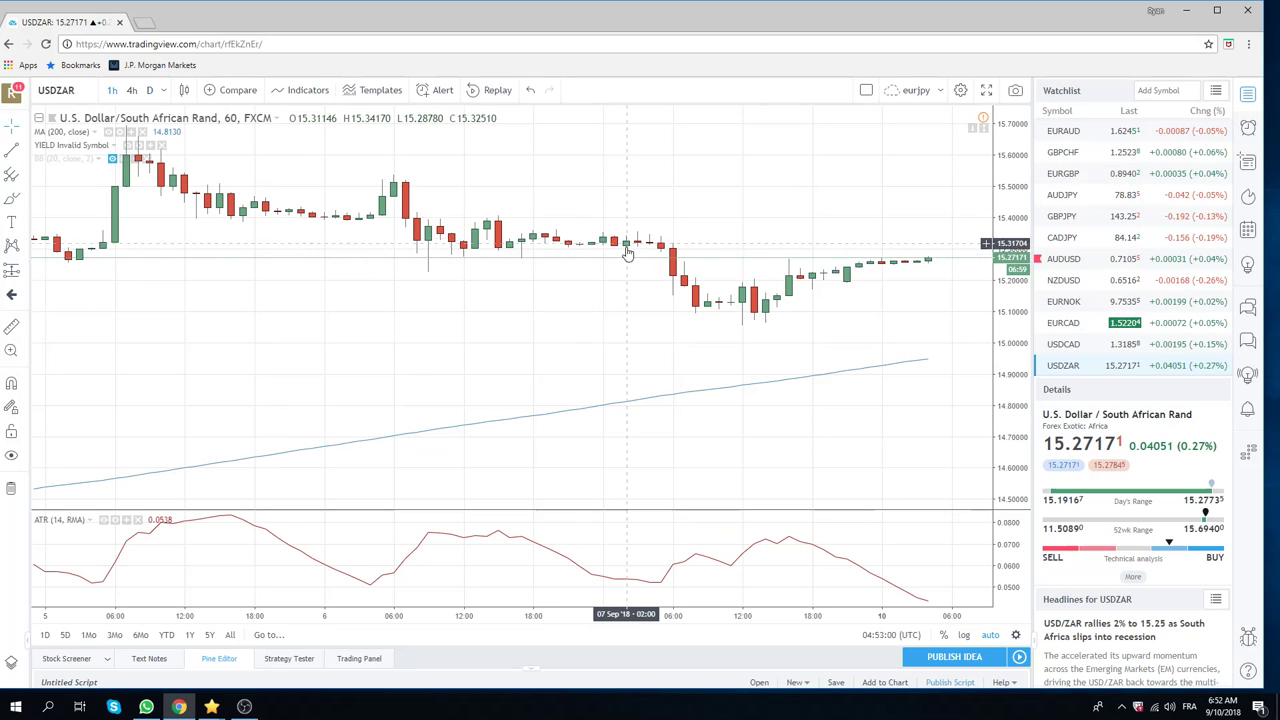
scroll(646, 226, down, 3)
scroll(646, 226, down, 1)
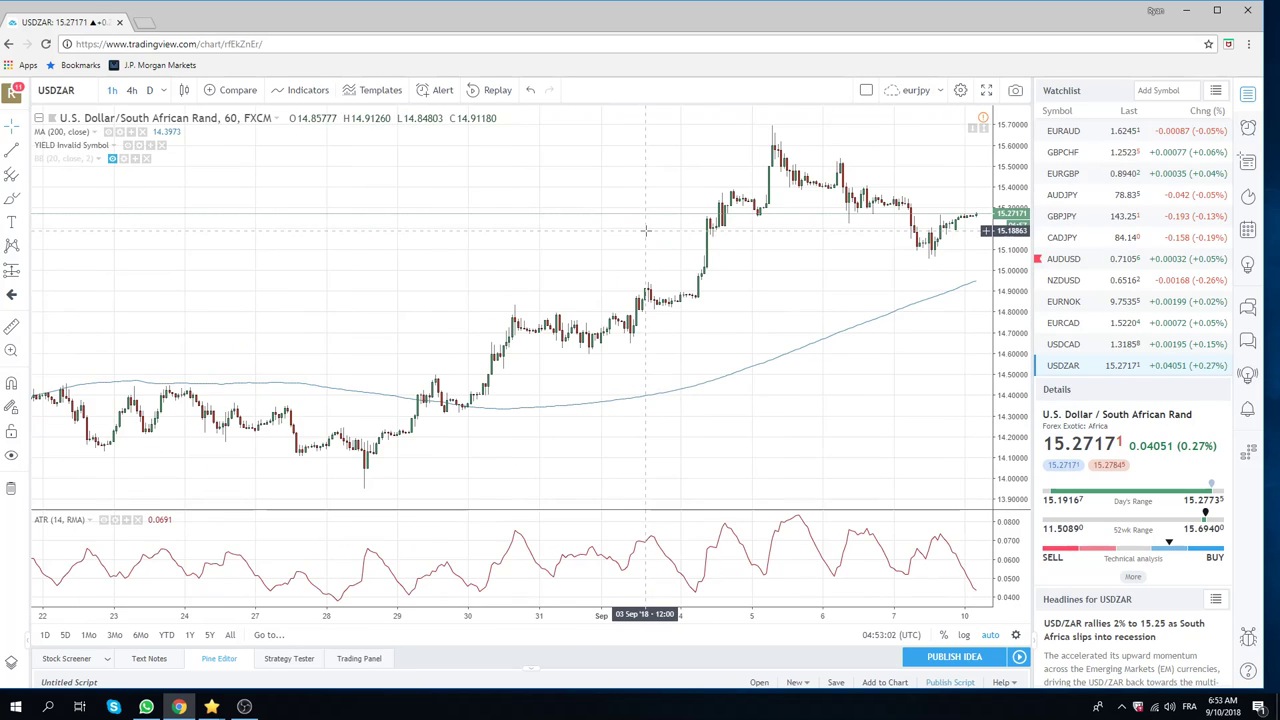
scroll(646, 228, down, 1)
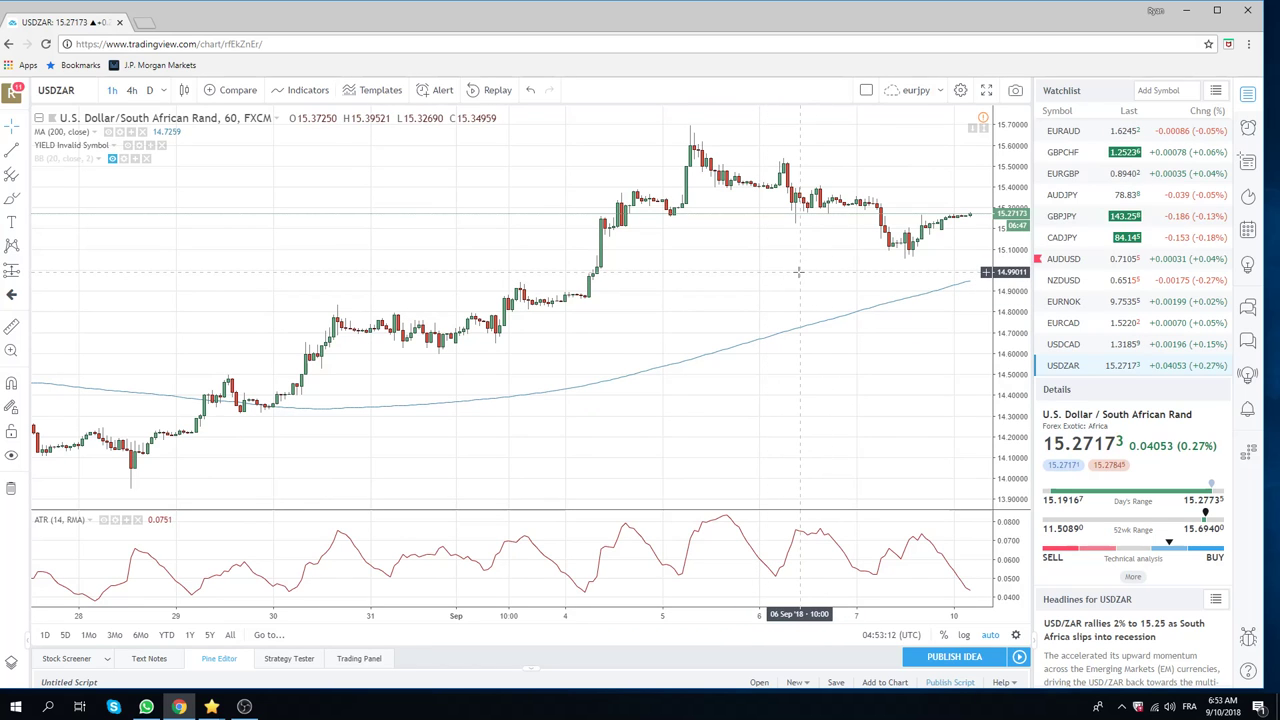
scroll(695, 284, up, 2)
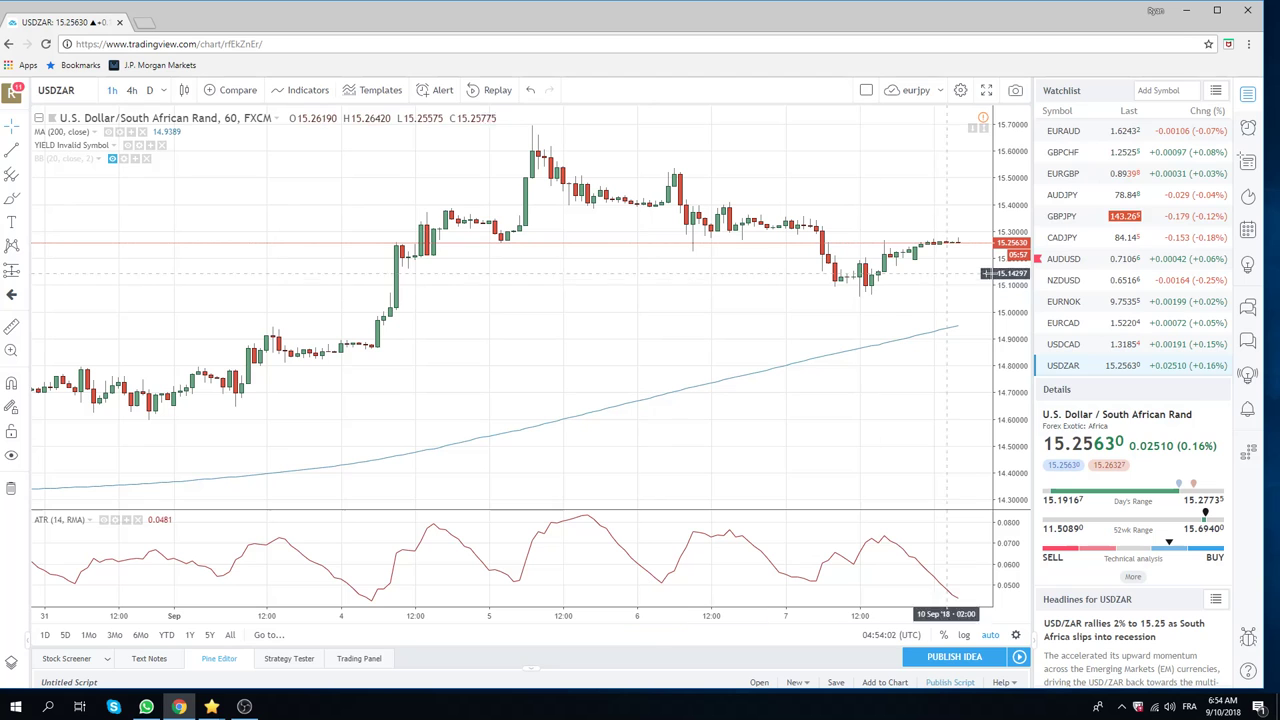
- Show USDCAD on the 4h interval, zoomed out to late June through 10 September
click(1068, 346)
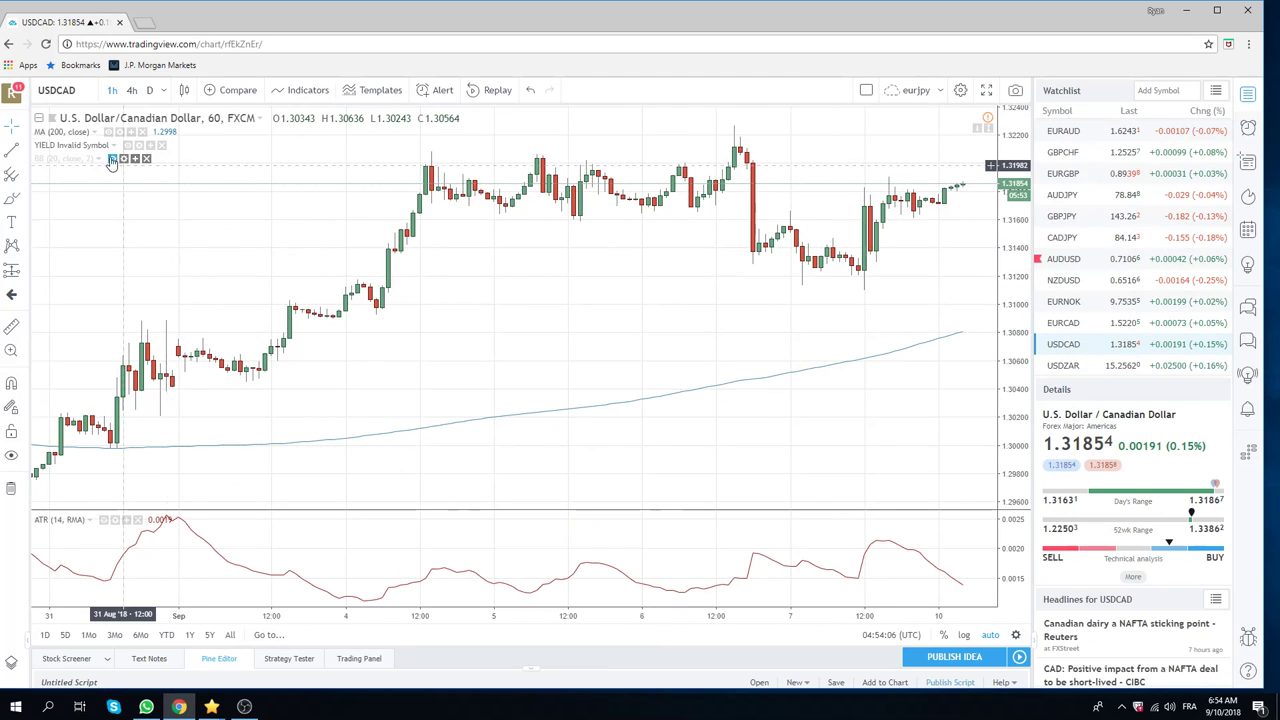
click(132, 90)
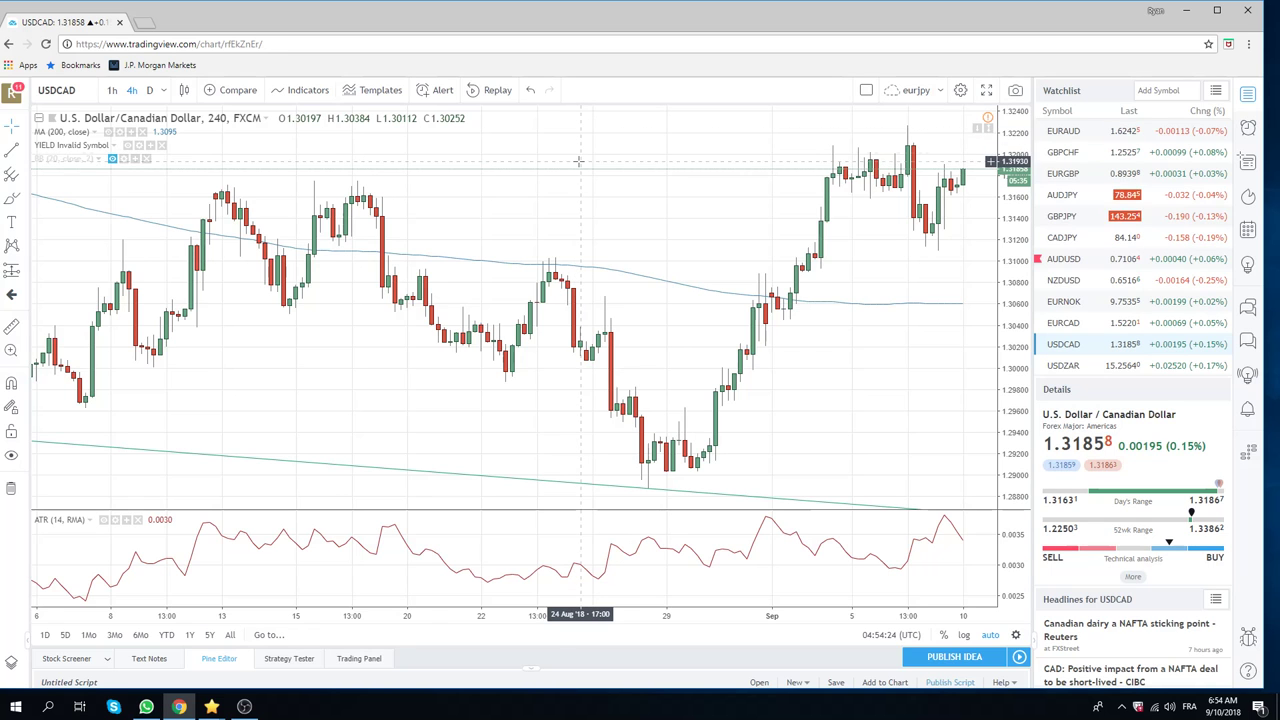
scroll(578, 170, down, 2)
scroll(580, 174, down, 2)
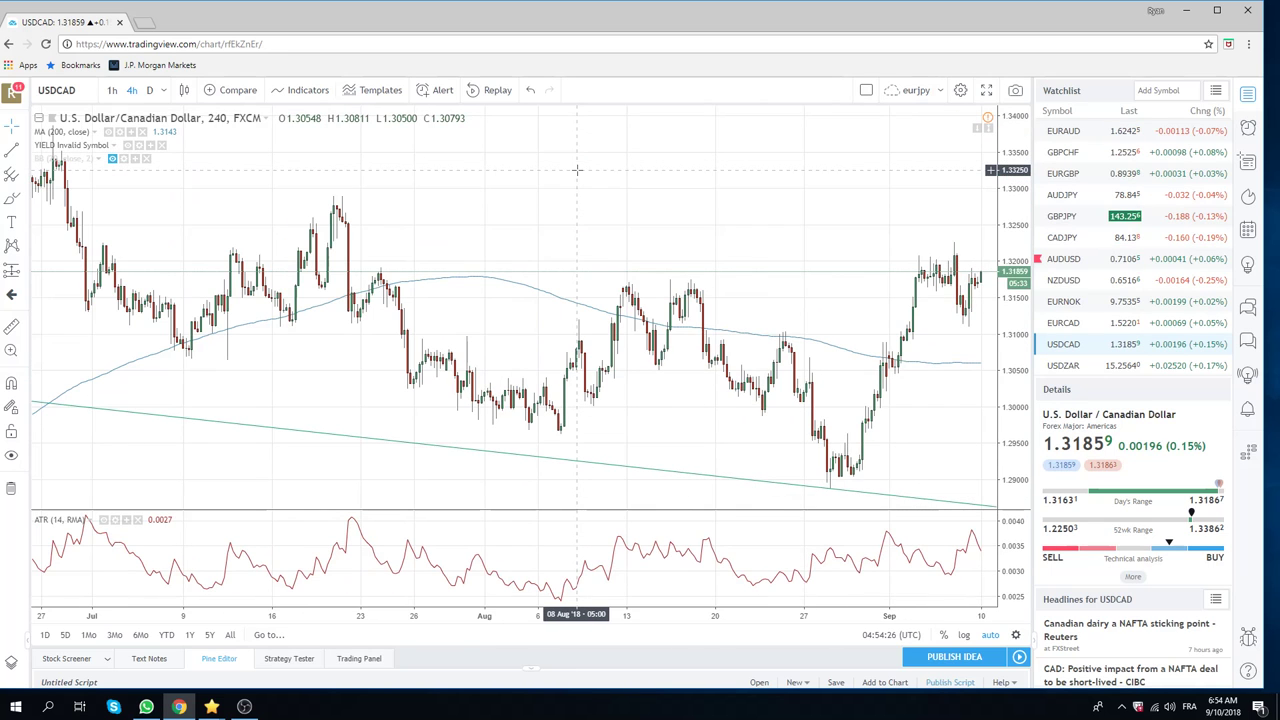
mouse_move(1063, 237)
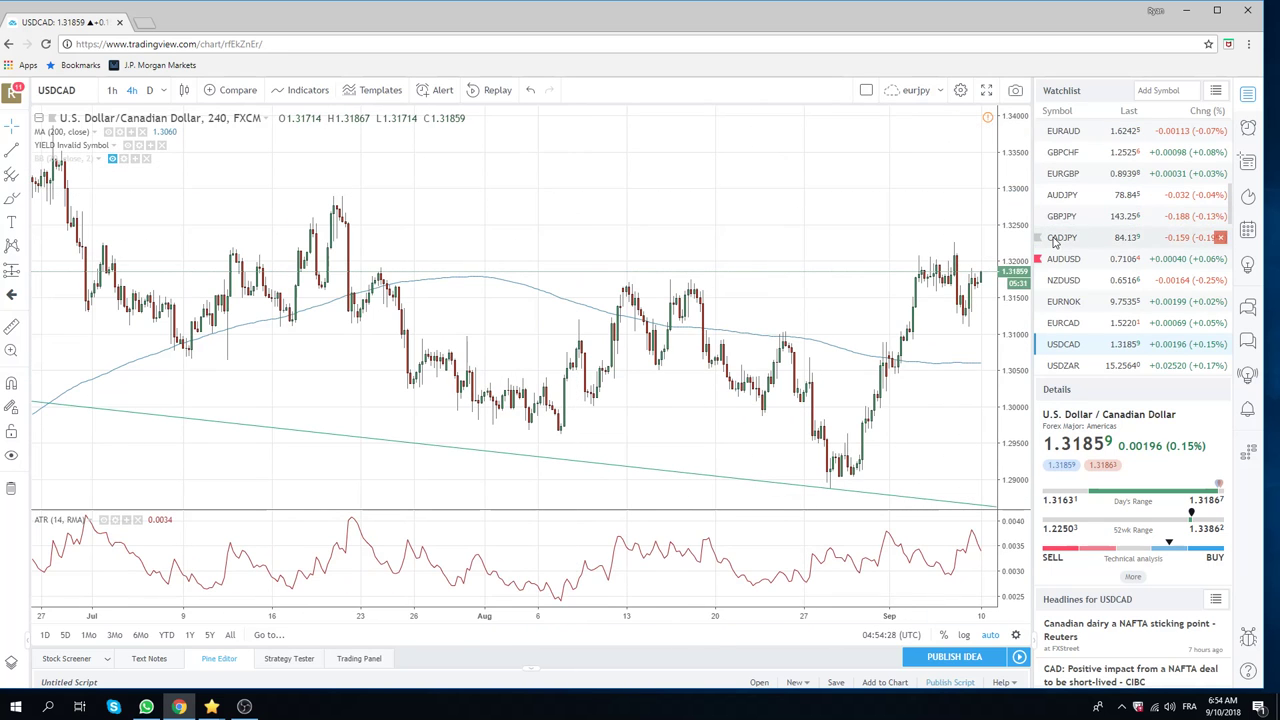
scroll(1090, 241, up, 1)
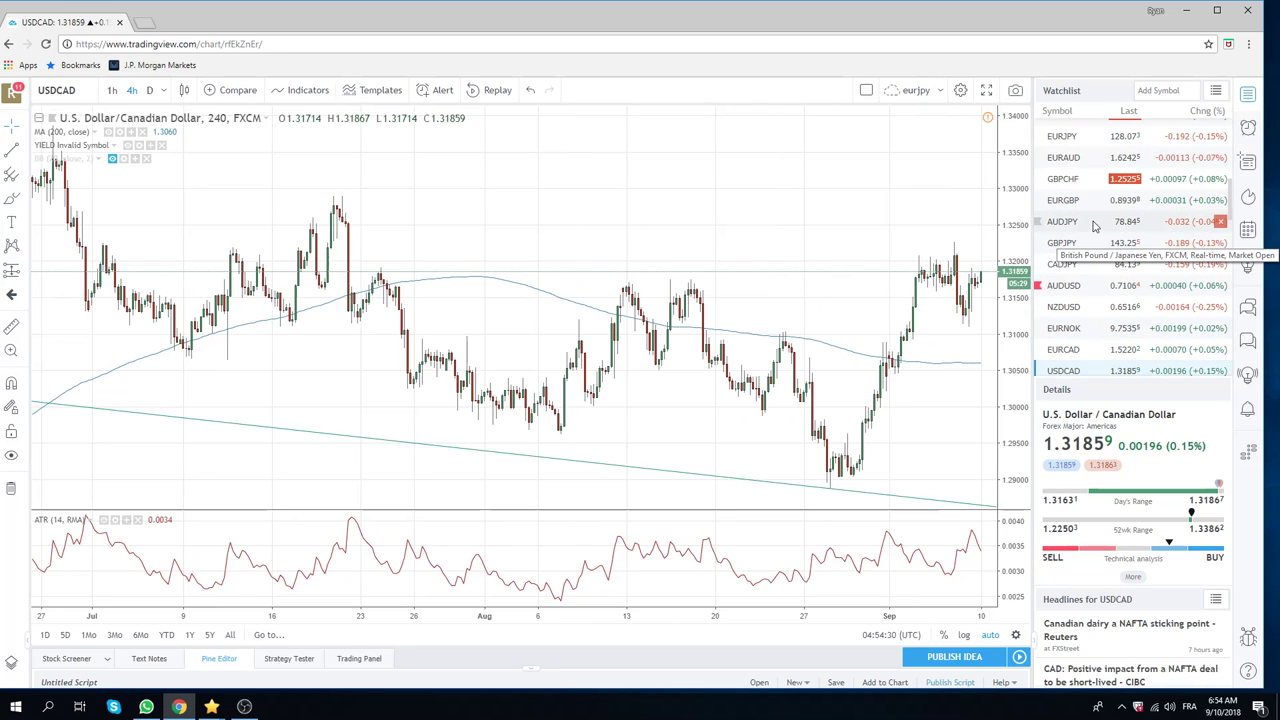
scroll(1094, 229, down, 4)
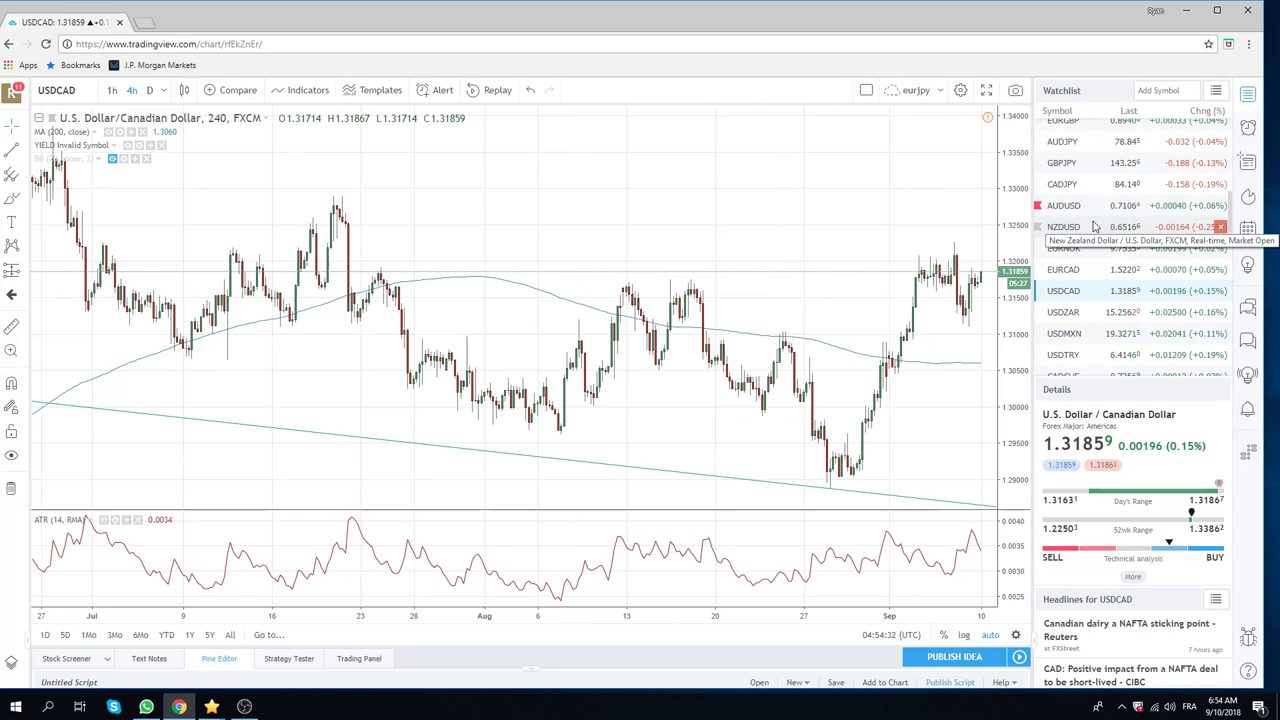
- Switch to EURCAD and zoom its 4h chart to mid-July through 10 September
click(1063, 269)
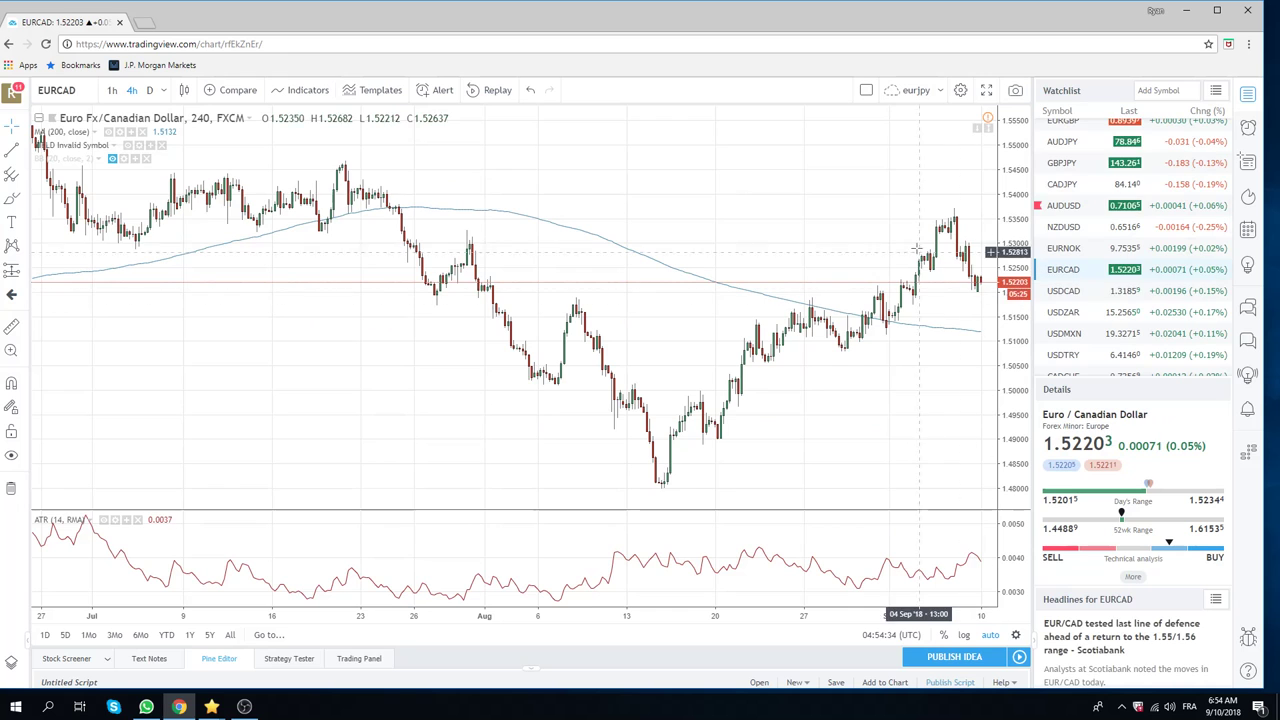
scroll(917, 248, up, 1)
scroll(880, 240, up, 2)
scroll(860, 260, up, 1)
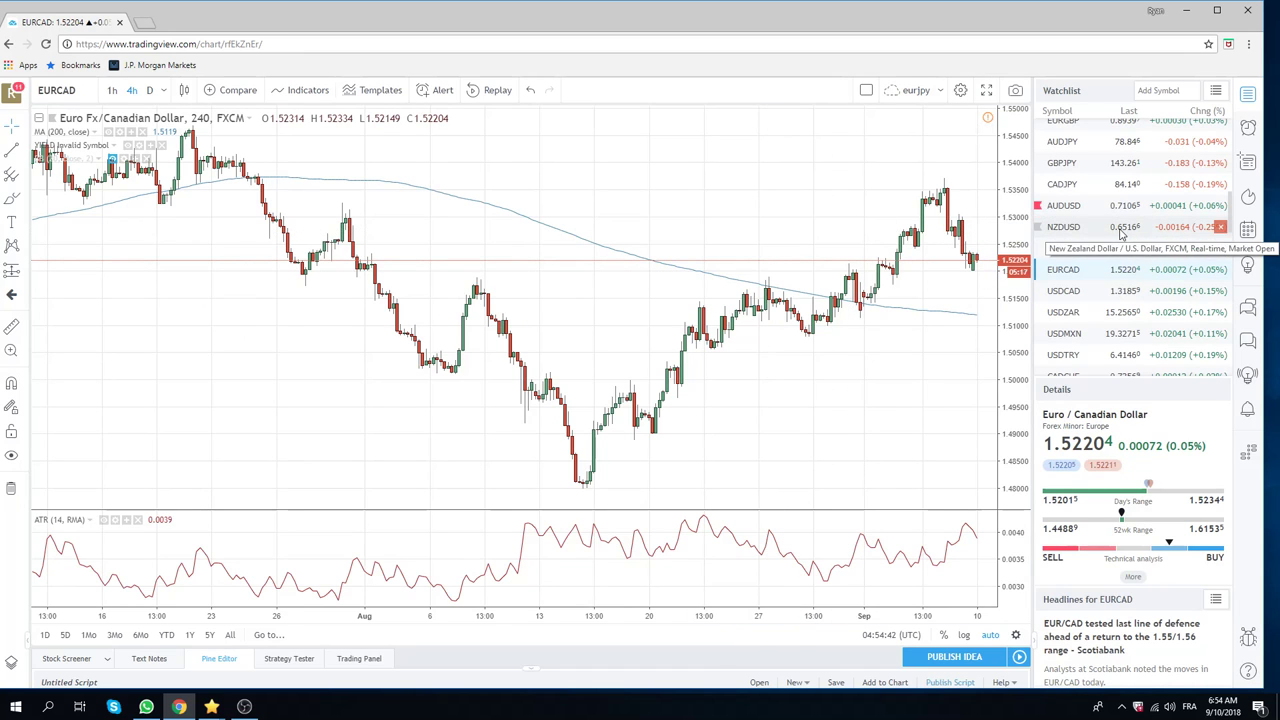
scroll(1122, 235, down, 1)
scroll(1122, 235, down, 1)
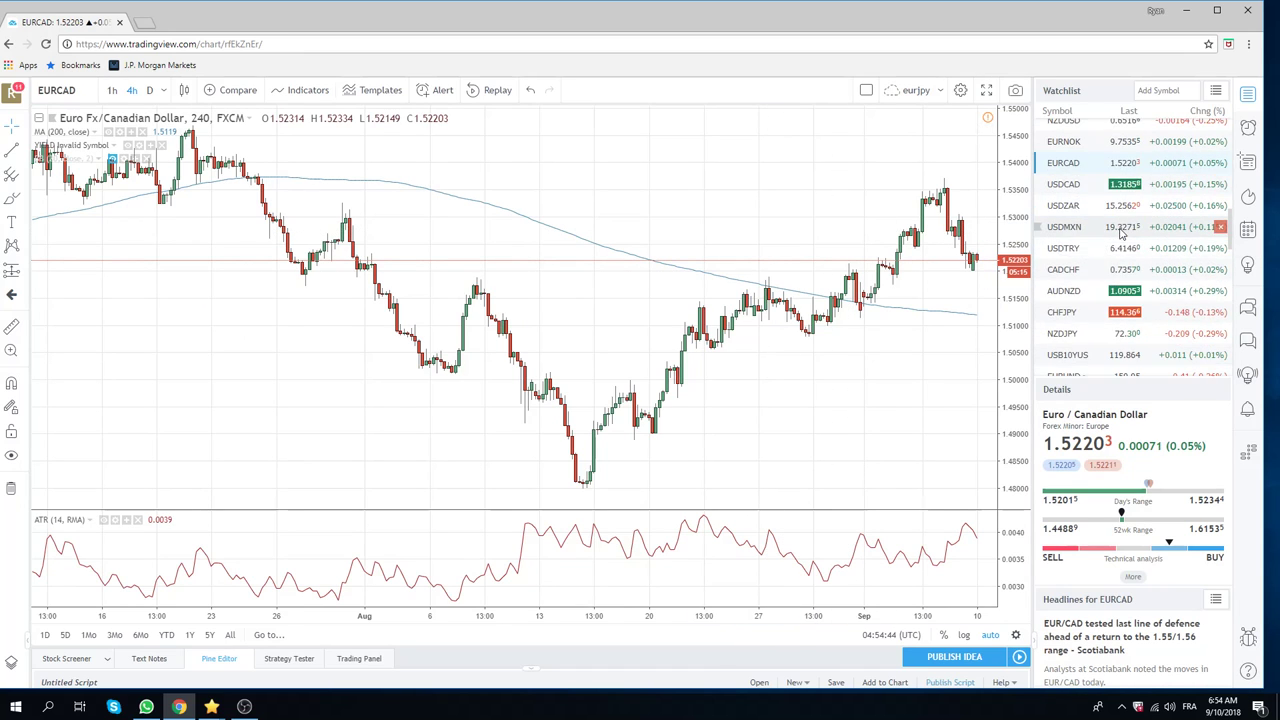
scroll(1120, 232, up, 3)
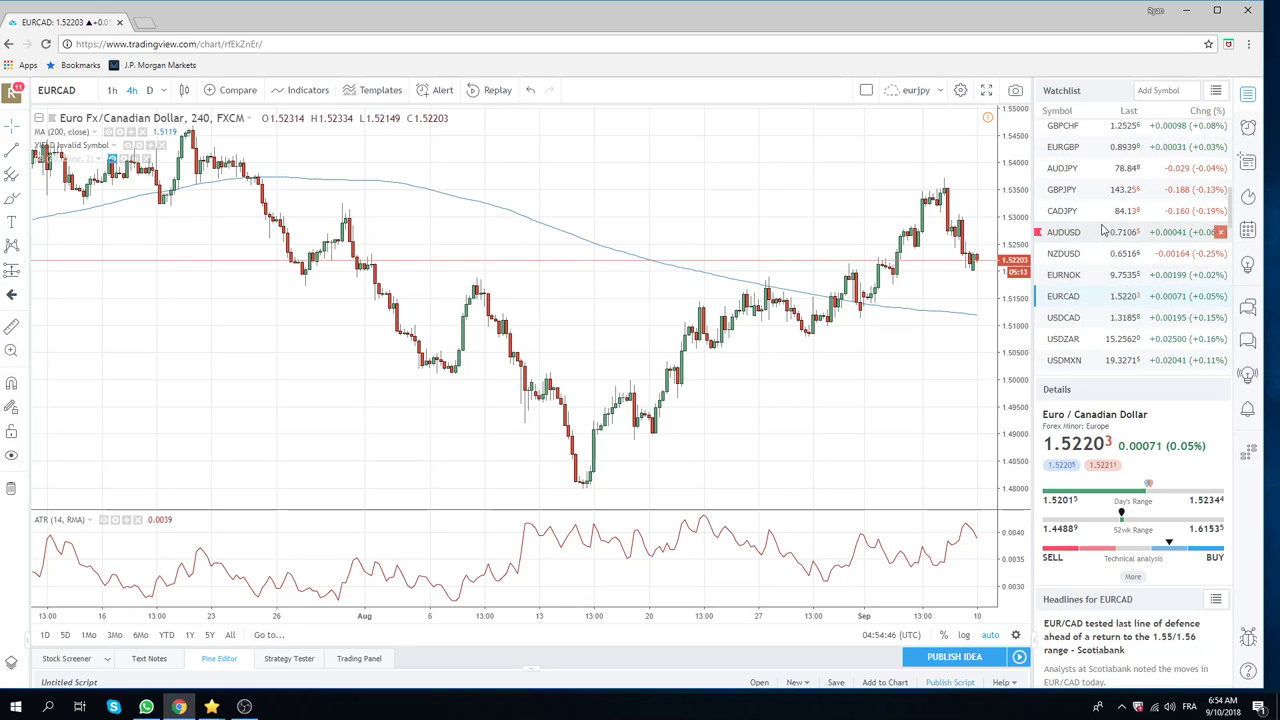
scroll(1103, 230, up, 1)
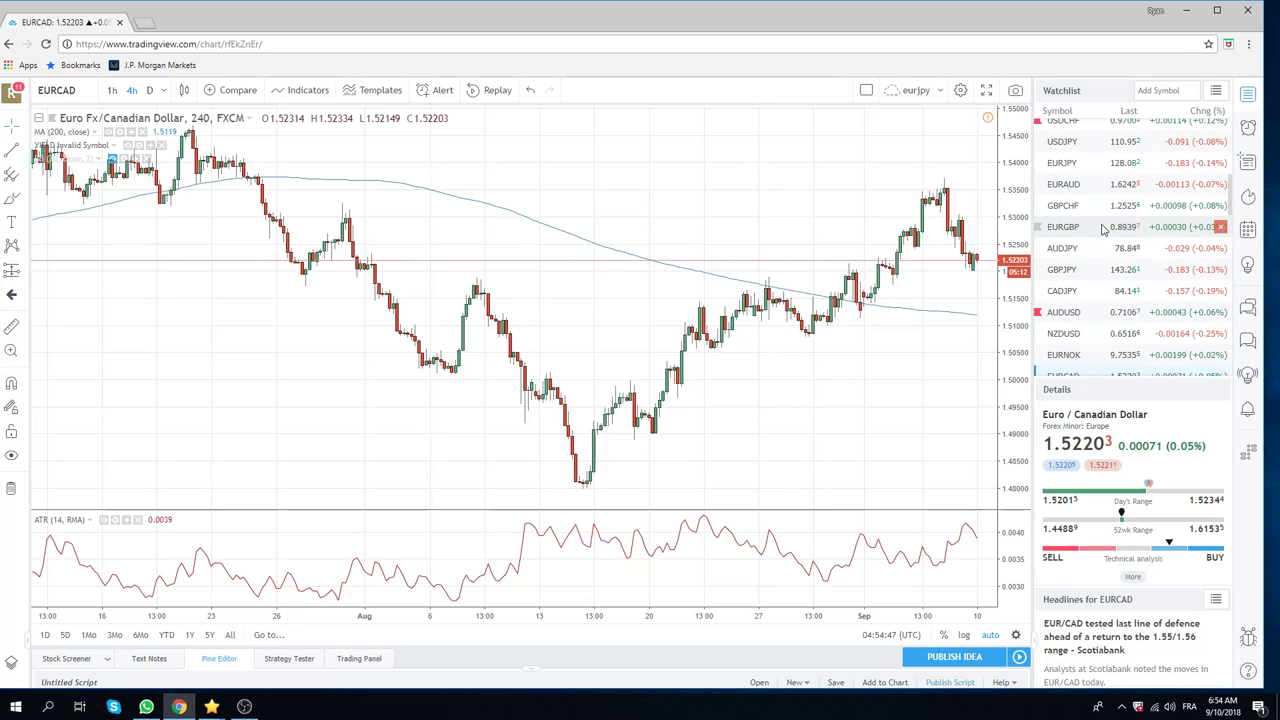
- Select EURJPY in the watchlist to show its 4-hour chart
click(1068, 164)
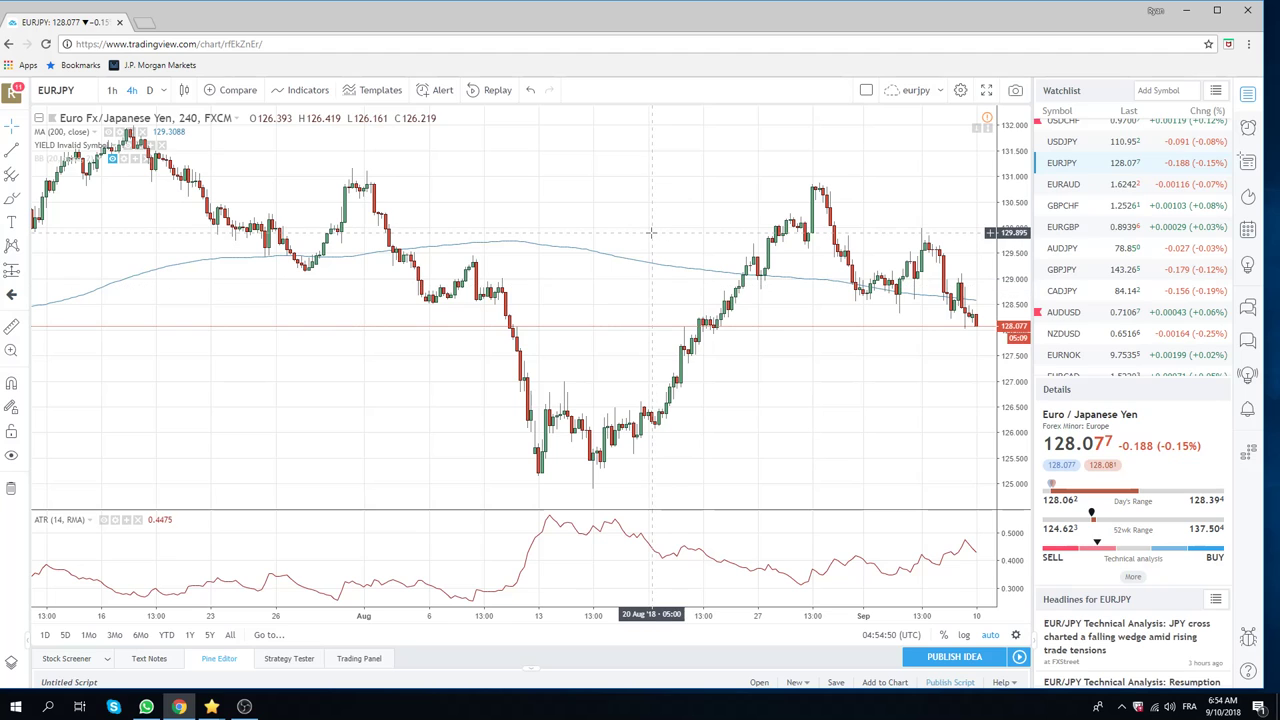